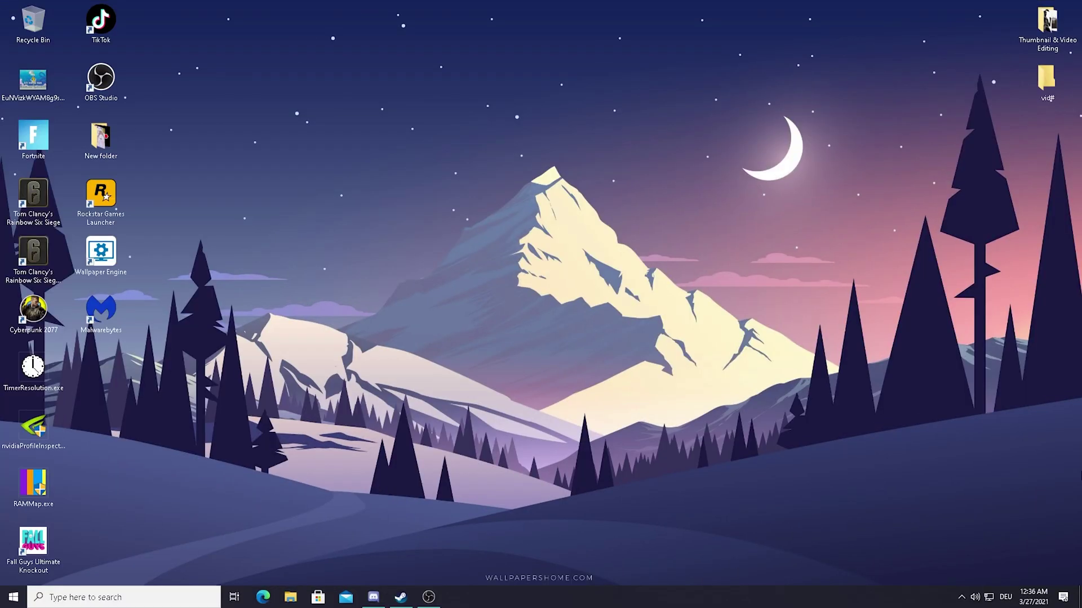
# Search Windows for 'backg' and open the Background apps settings page.
pyautogui.click(104, 596)
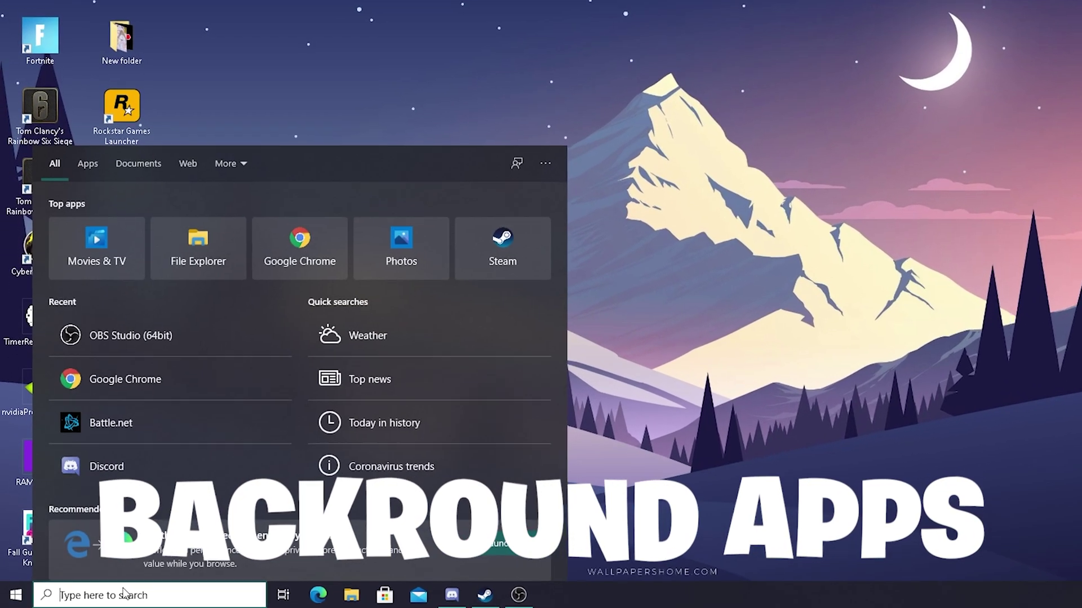
pyautogui.write('backg')
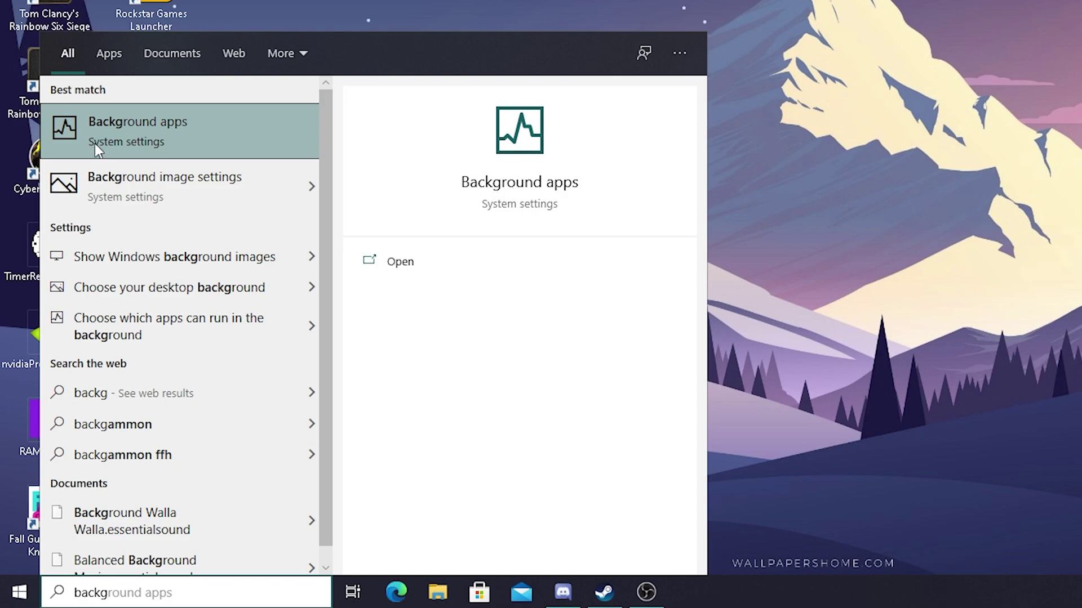
pyautogui.click(129, 131)
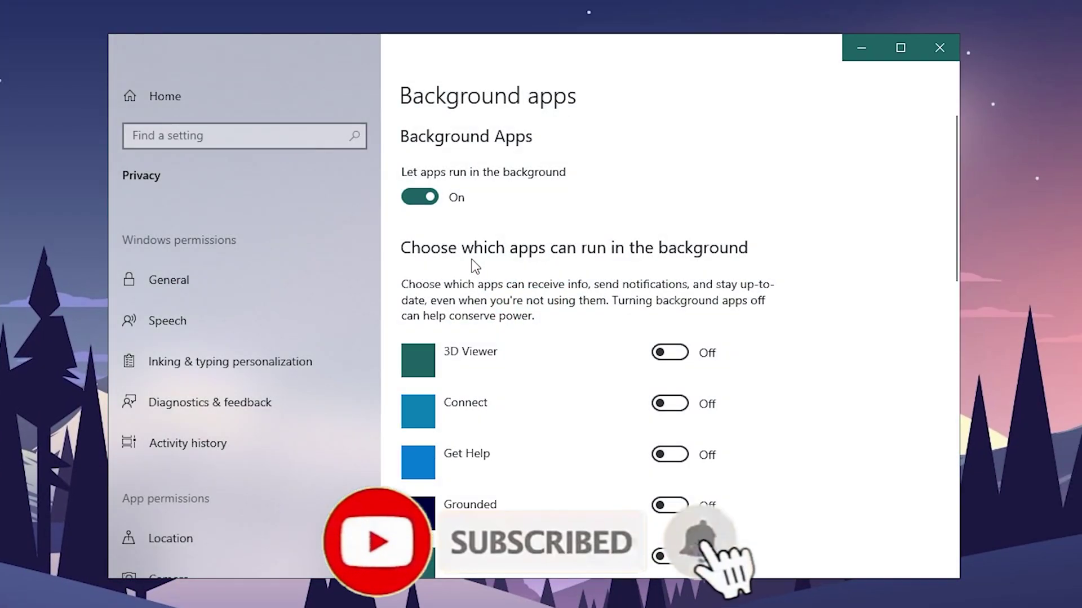
# Turn 'Let apps run in the background' off and then back on.
pyautogui.scroll(-5, 494, 248)
pyautogui.scroll(-15, 493, 248)
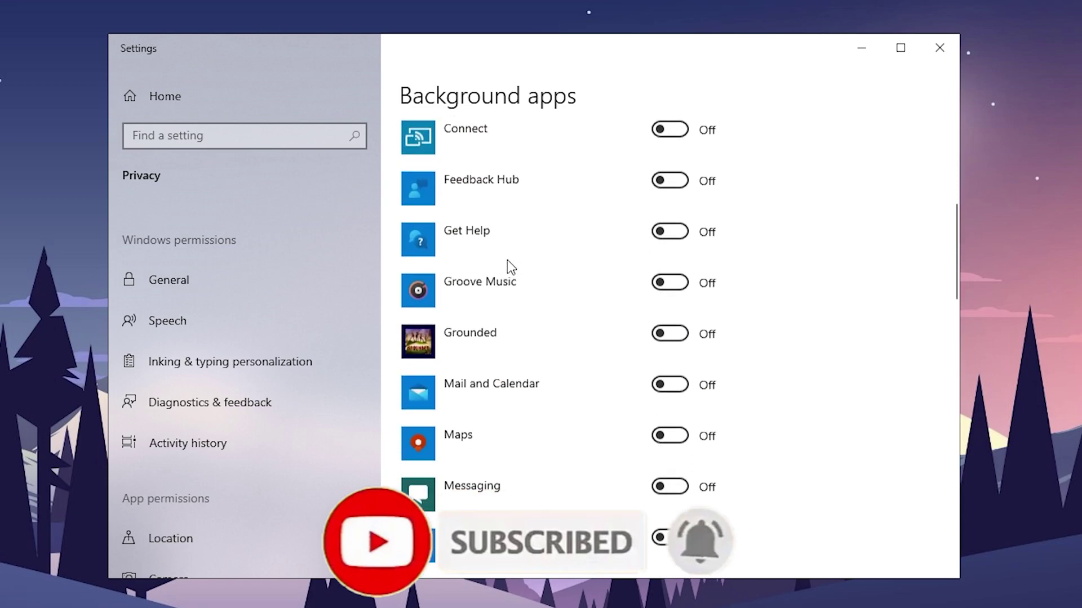
pyautogui.scroll(-8, 540, 286)
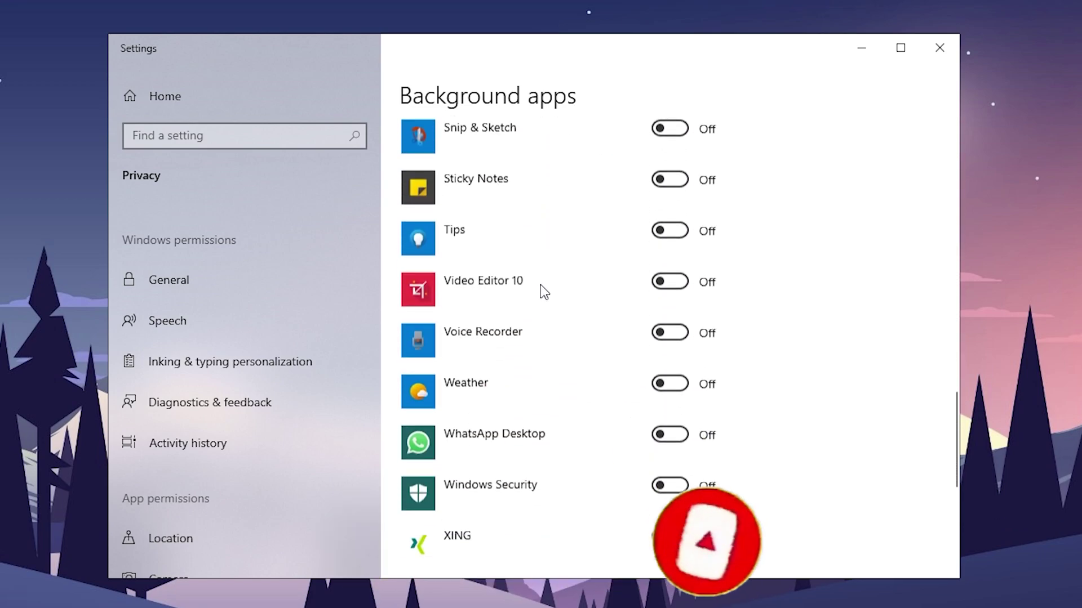
pyautogui.scroll(3, 541, 289)
pyautogui.scroll(20, 545, 294)
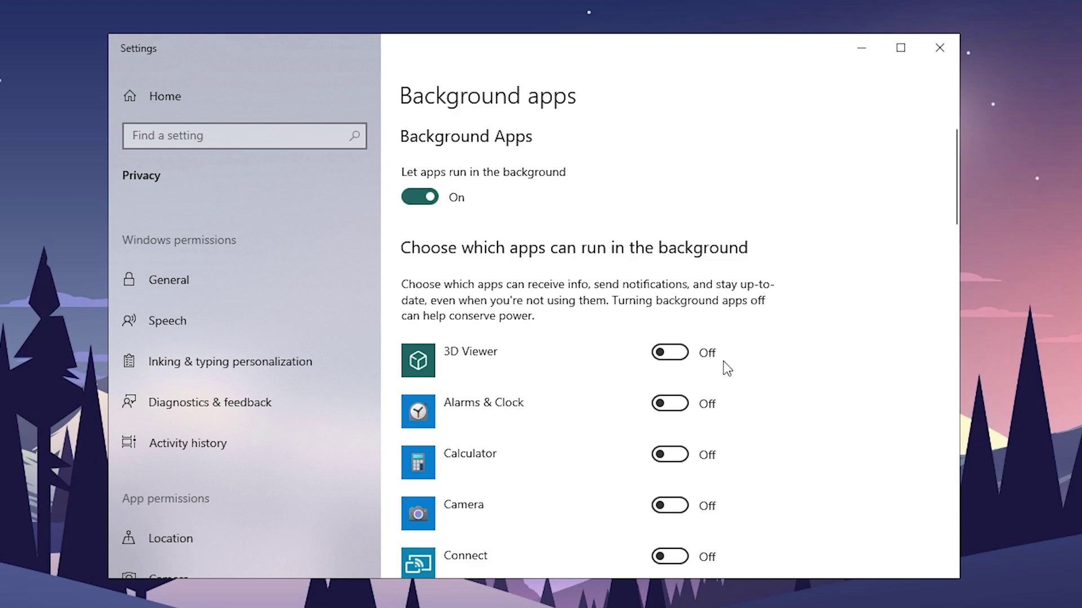
pyautogui.click(422, 206)
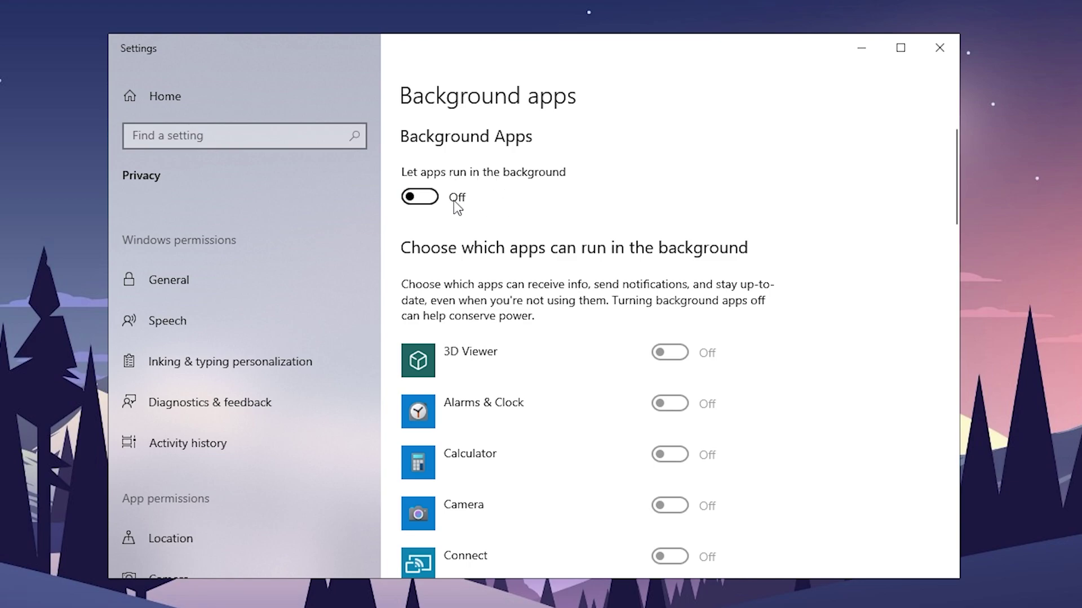
pyautogui.click(438, 195)
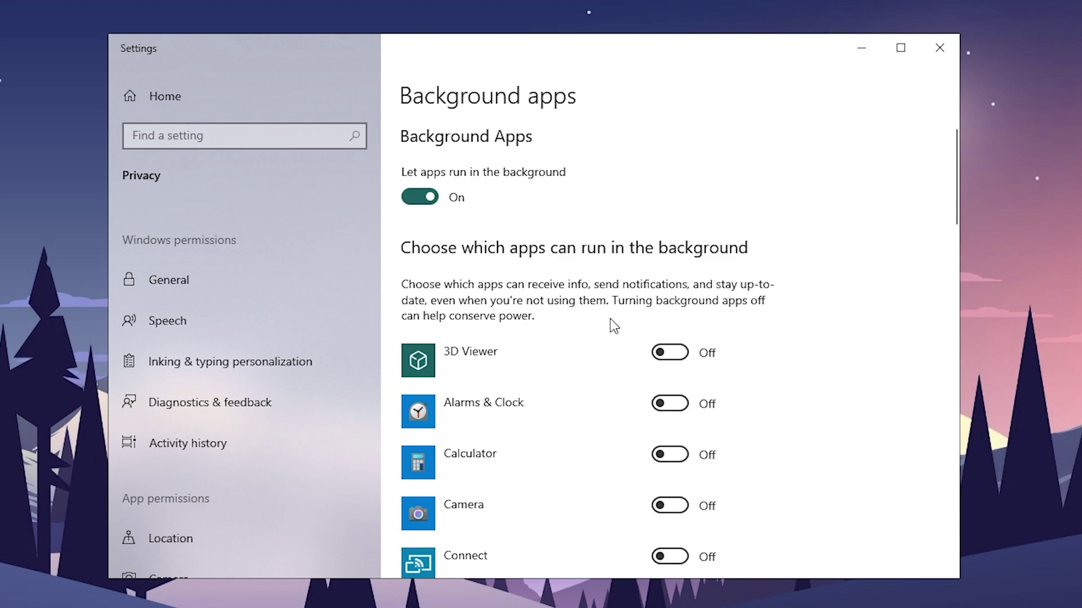
# Toggle NVIDIA Control Panel's background permission in the app list.
pyautogui.scroll(-15, 582, 304)
pyautogui.scroll(-5, 584, 342)
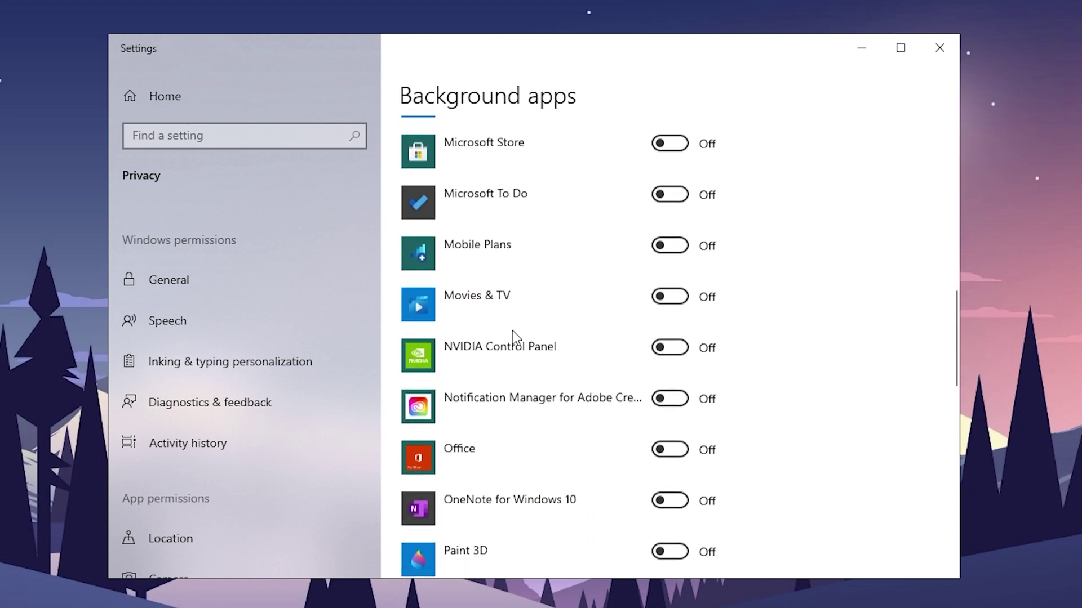
pyautogui.click(664, 217)
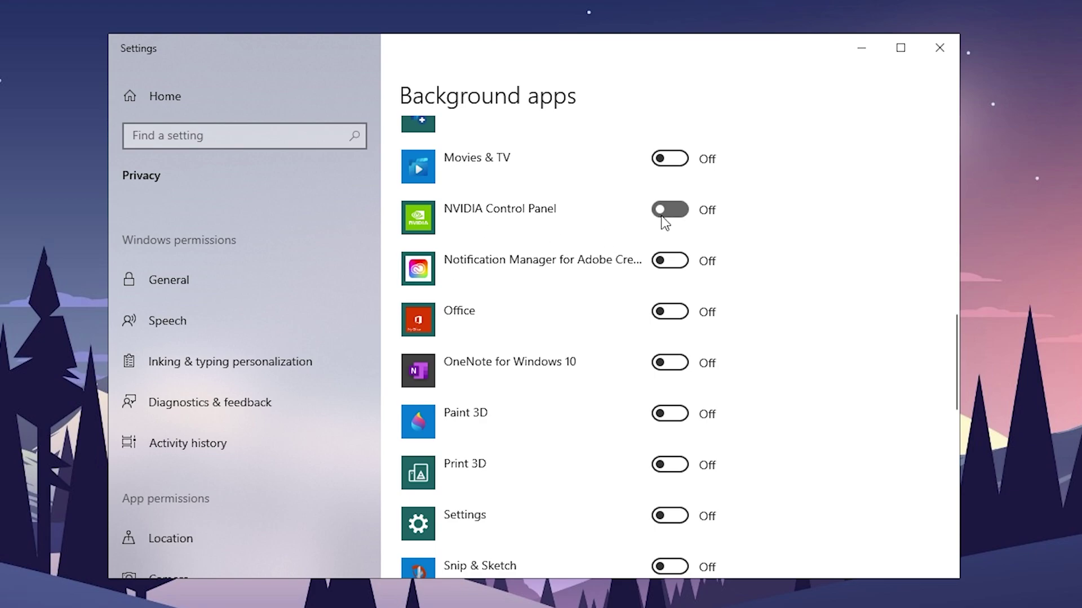
# Review the app list, then switch the master 'Let apps run in the background' to Off.
pyautogui.scroll(20, 567, 270)
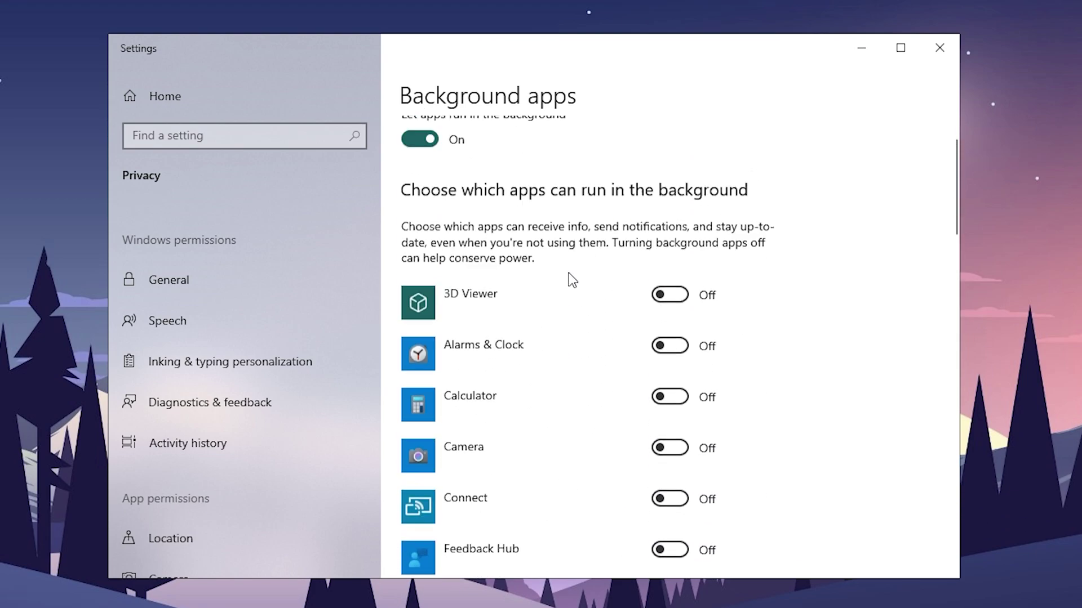
pyautogui.scroll(-7, 642, 330)
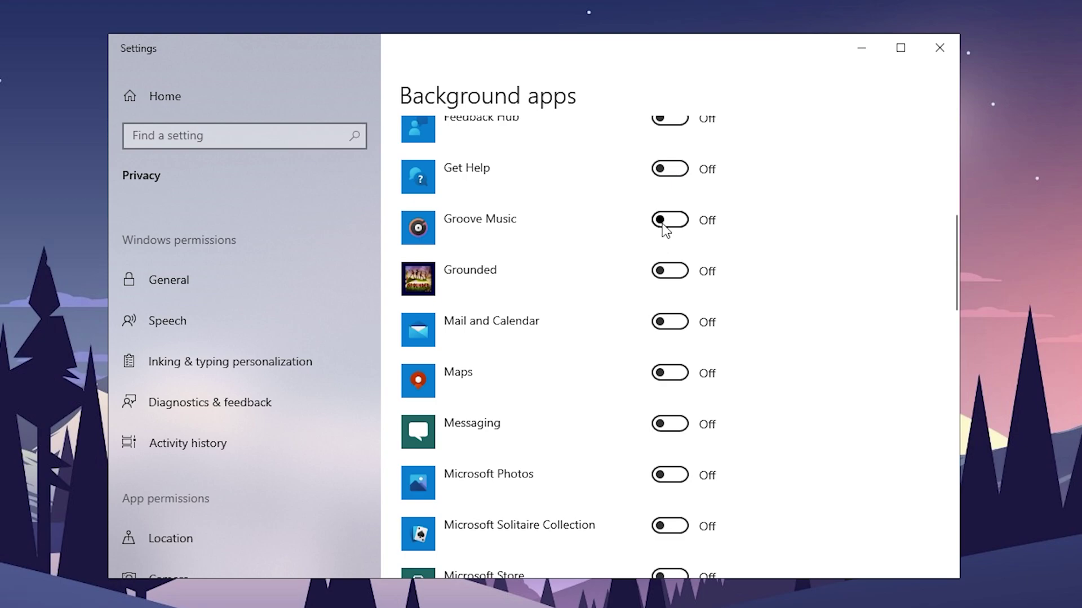
pyautogui.scroll(3, 663, 226)
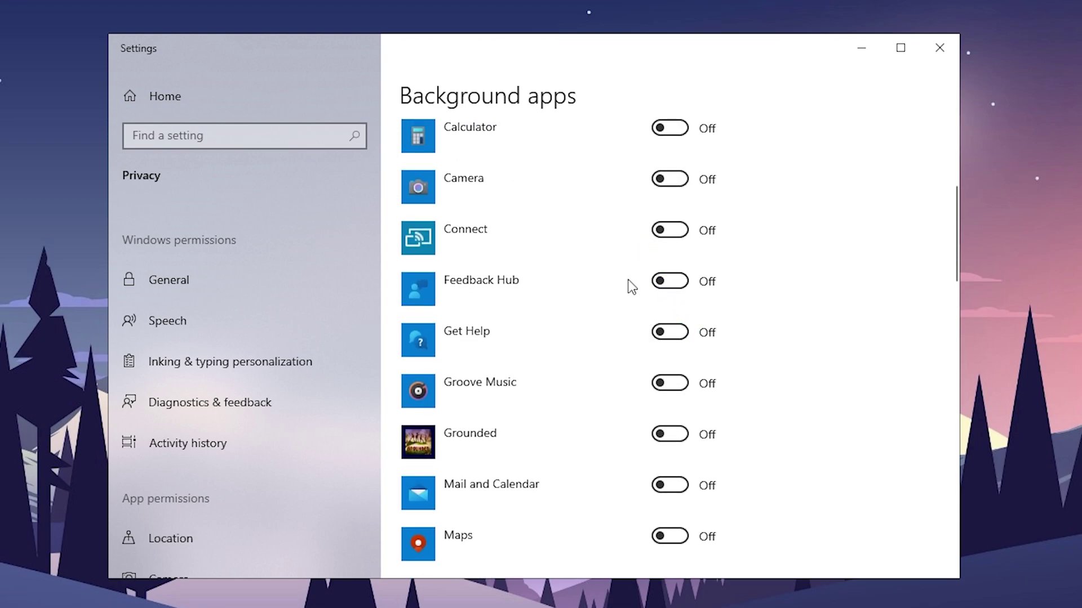
pyautogui.scroll(1, 625, 192)
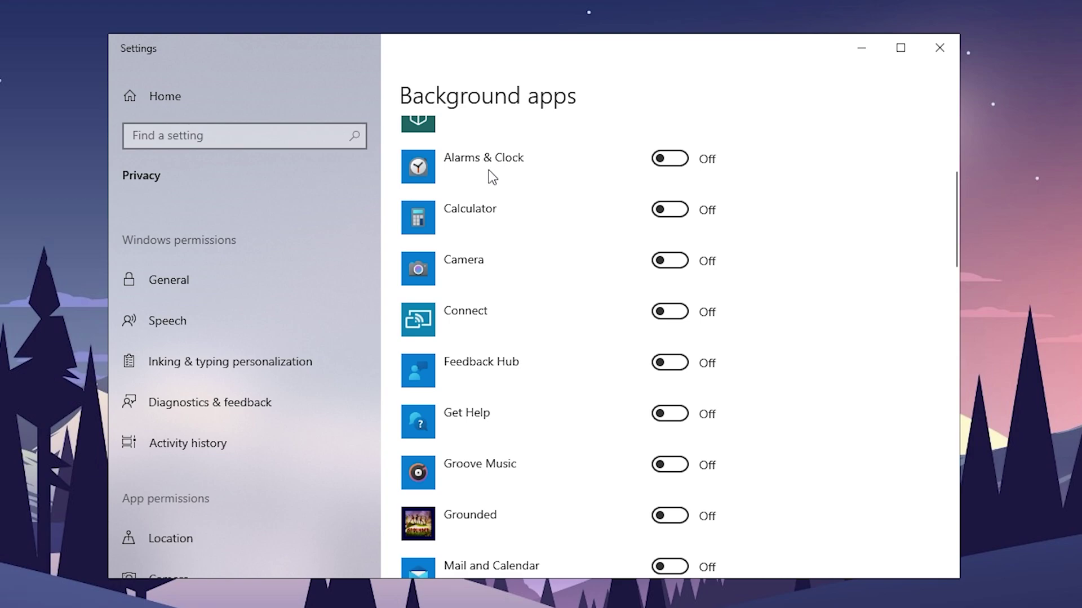
pyautogui.scroll(-9, 518, 200)
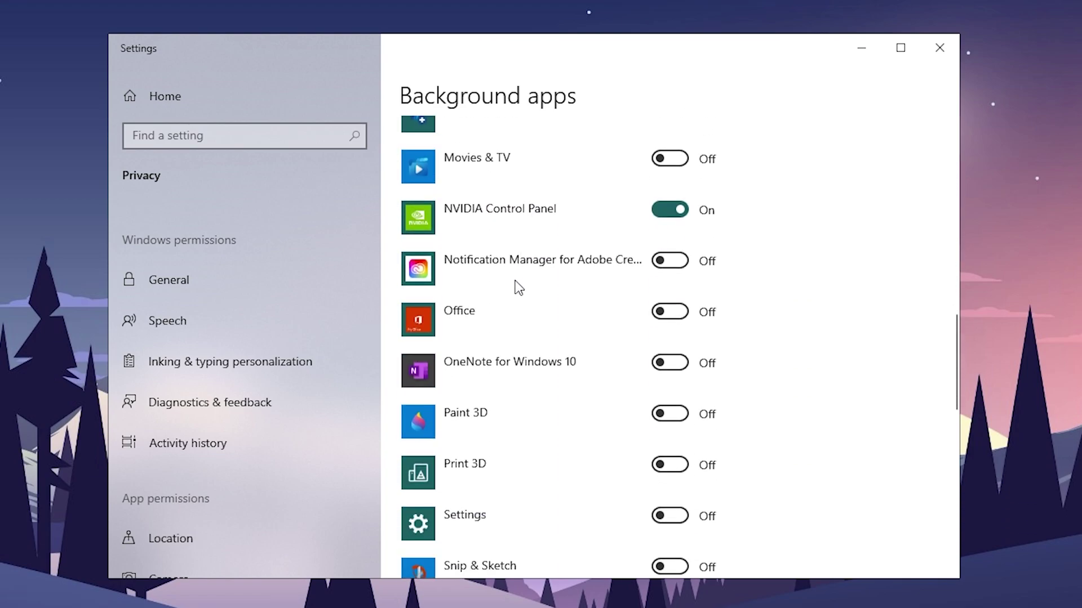
pyautogui.scroll(-1, 519, 285)
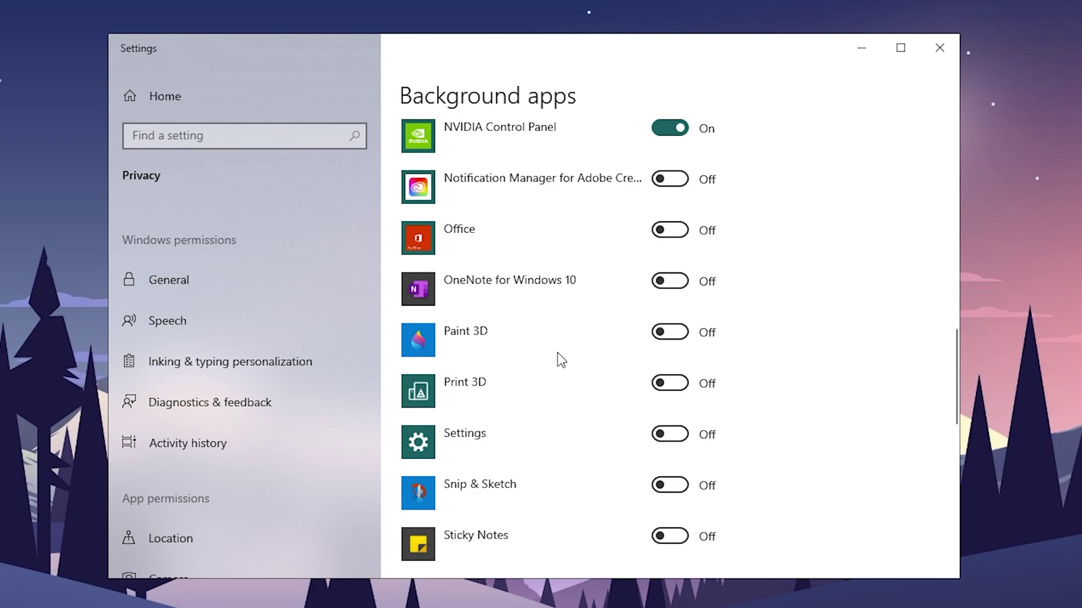
pyautogui.scroll(-3, 546, 324)
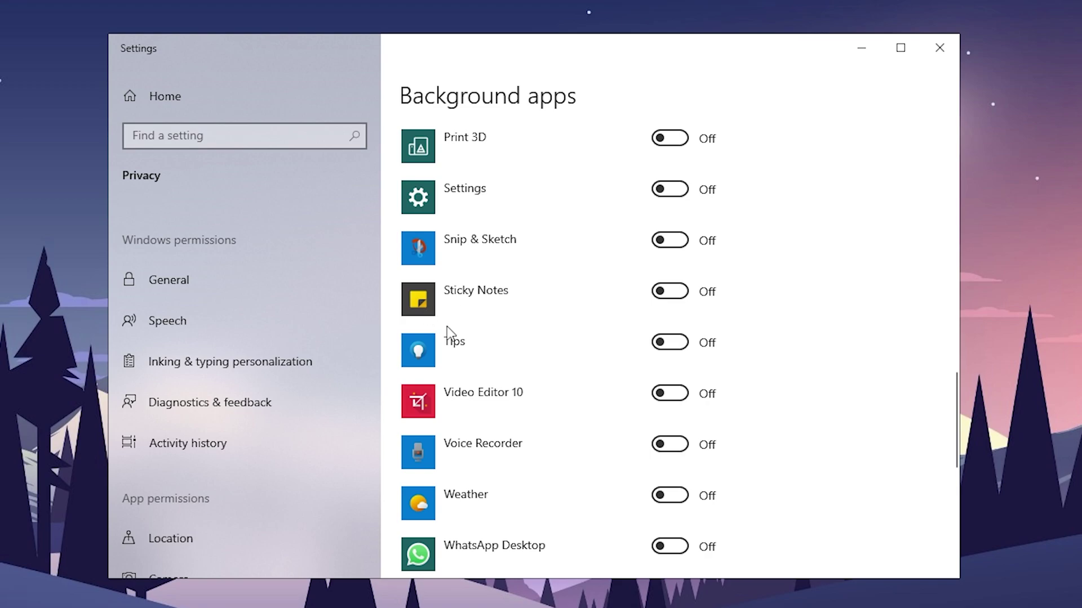
pyautogui.scroll(-2, 541, 417)
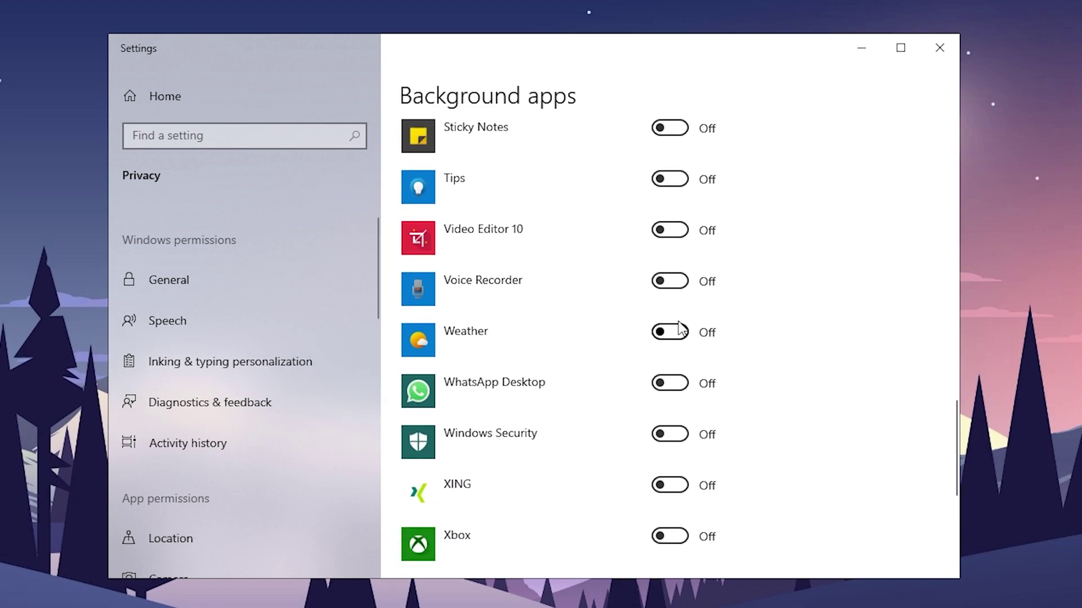
pyautogui.scroll(-5, 515, 281)
pyautogui.scroll(15, 529, 338)
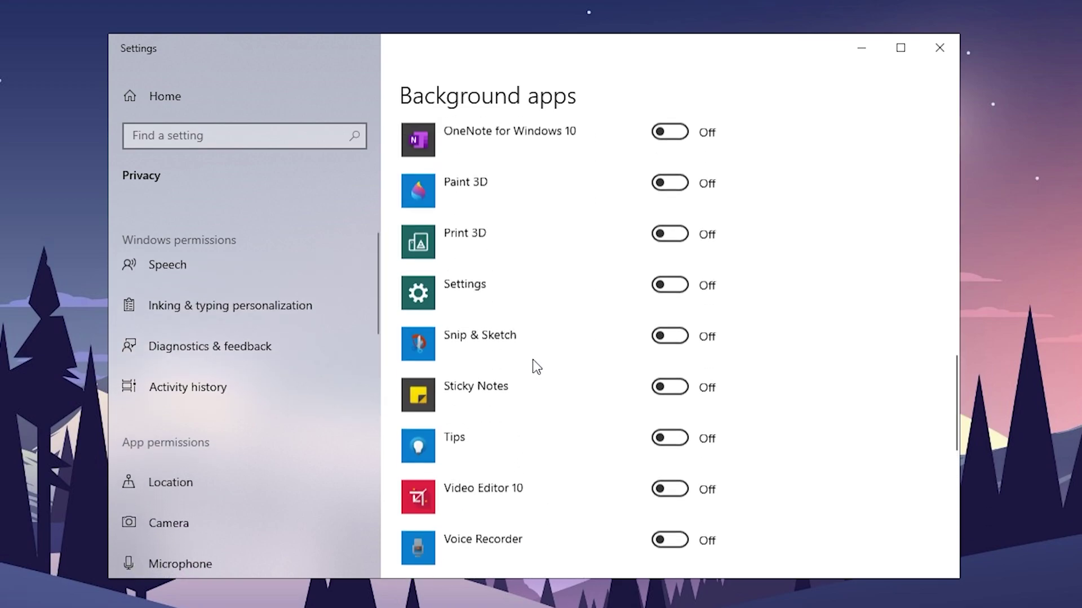
pyautogui.scroll(12, 533, 331)
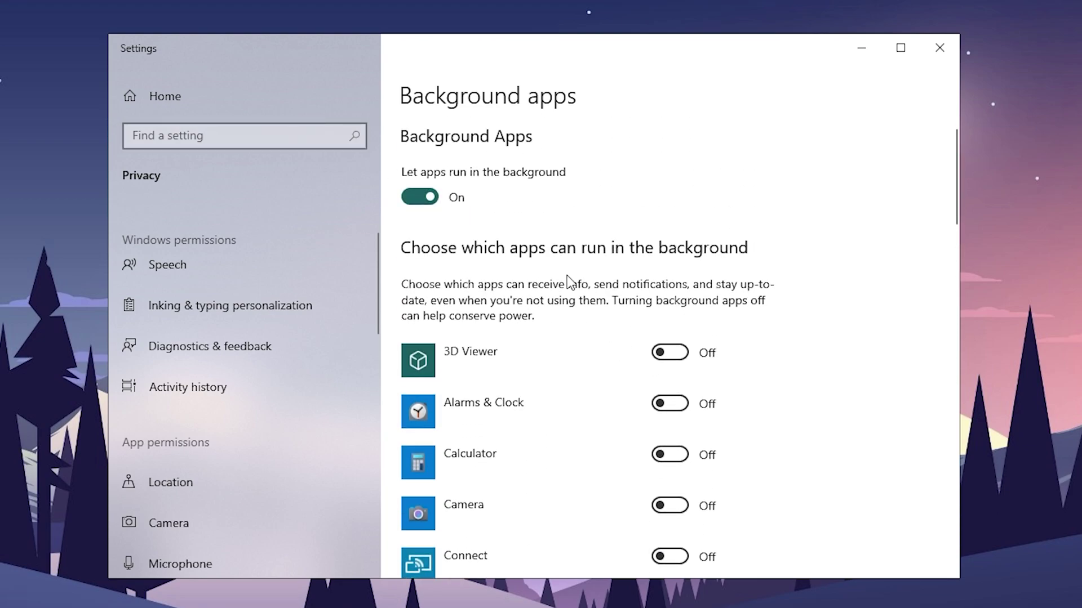
pyautogui.click(420, 196)
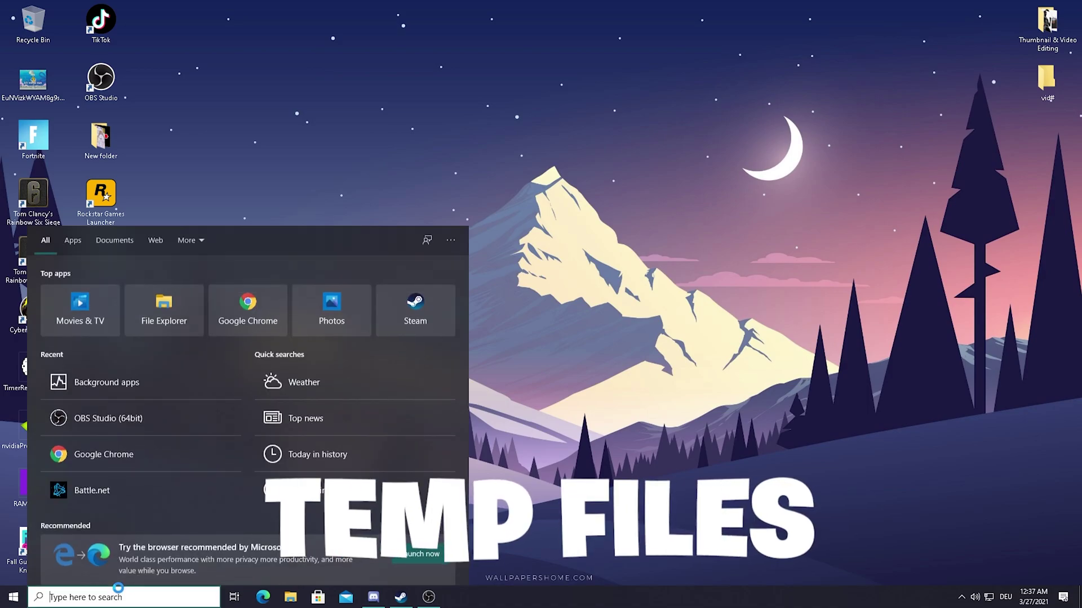
# Search Windows for %temp%.
pyautogui.write('%temp%')
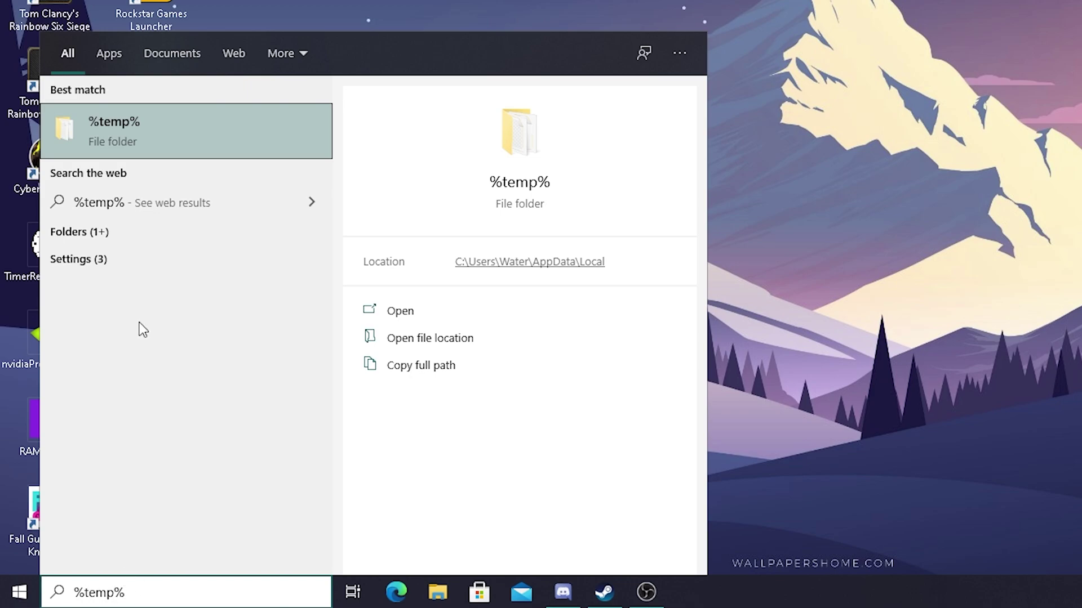
# Open %temp% and delete all its files, skipping every item still in use.
pyautogui.click(116, 135)
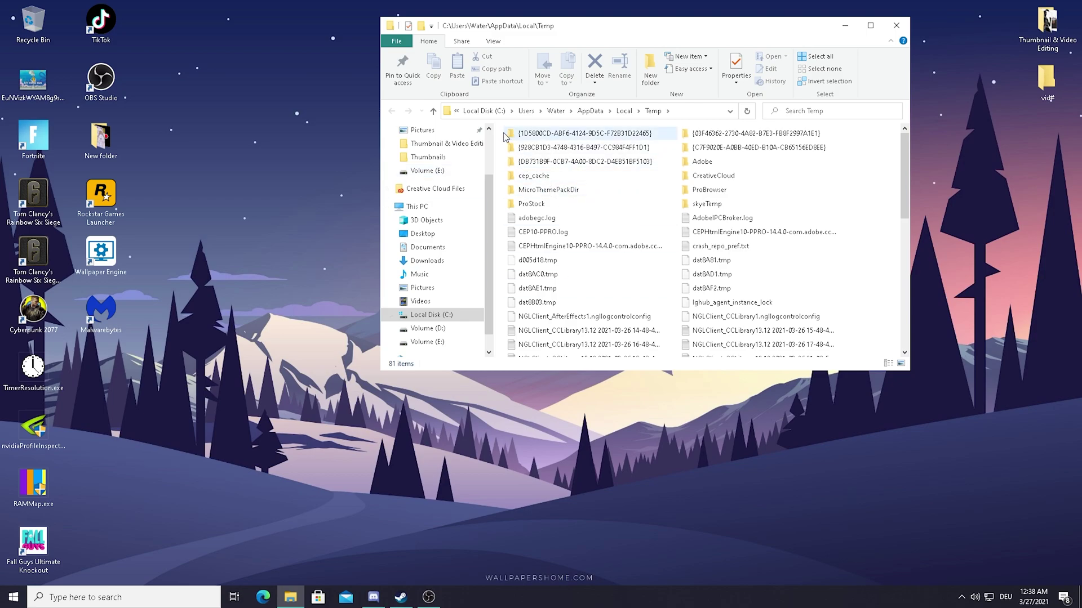
pyautogui.moveTo(501, 129); pyautogui.dragTo(803, 466)
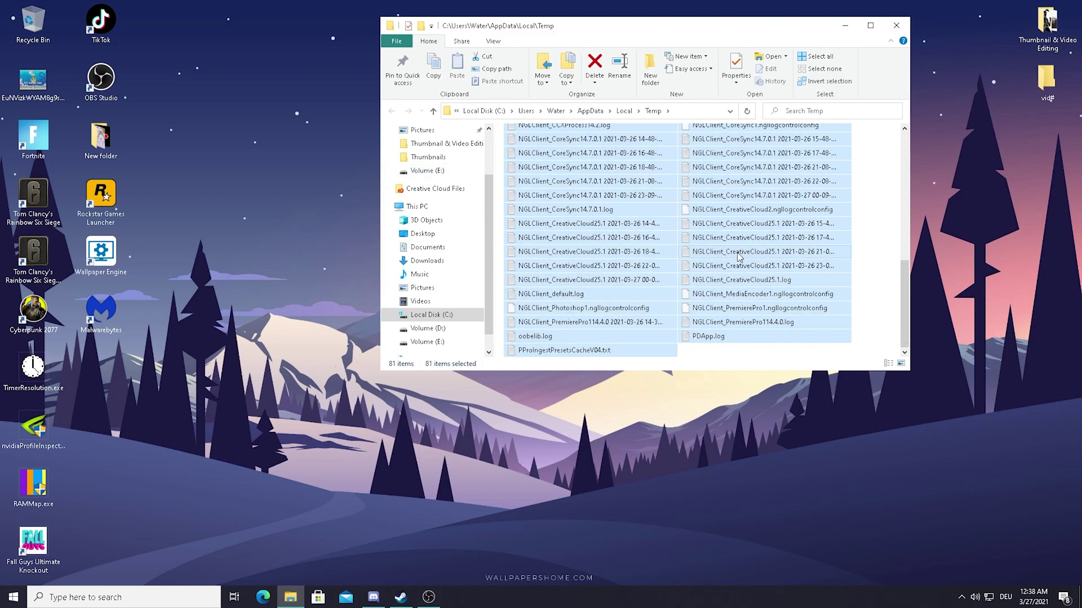
pyautogui.press('Delete')
pyautogui.click(162, 249)
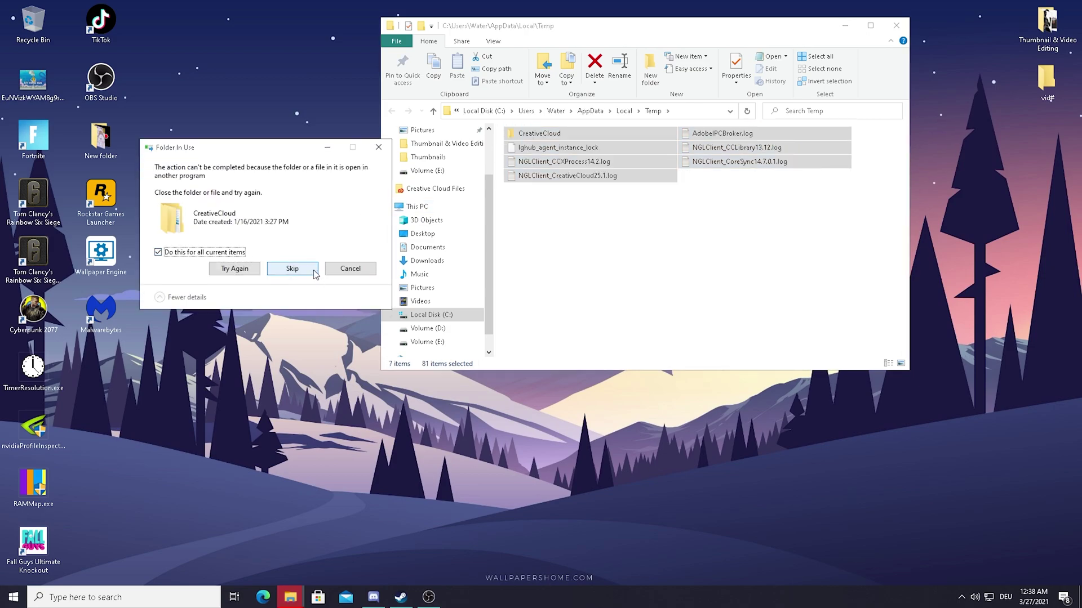
pyautogui.click(309, 271)
pyautogui.click(694, 246)
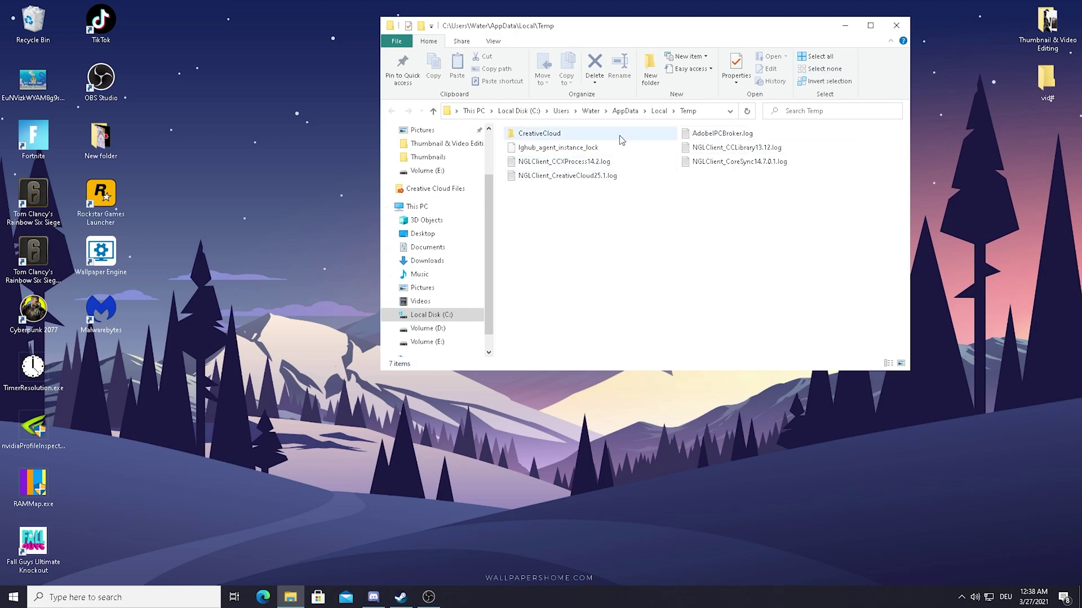
# Close the user Temp folder and use the Run dialog to open the Windows temp folder.
pyautogui.click(896, 26)
pyautogui.click(114, 591)
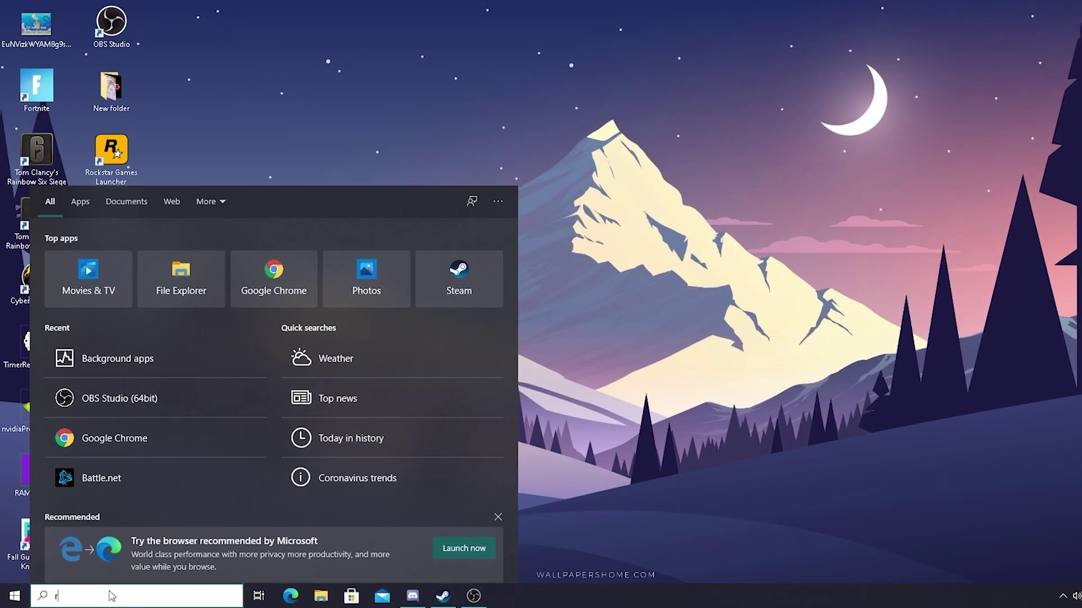
pyautogui.write('run')
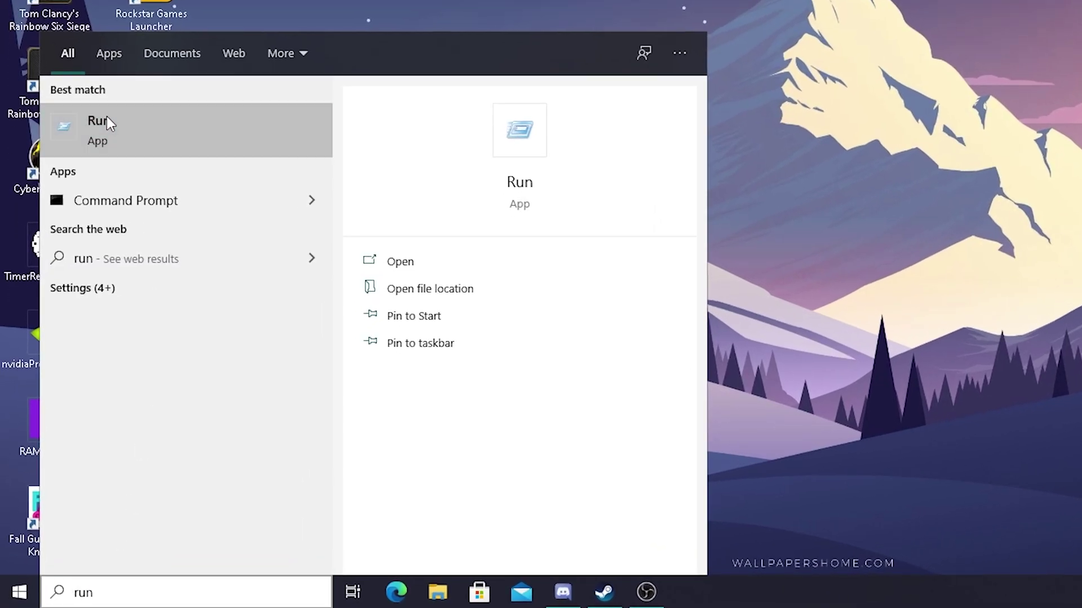
pyautogui.click(106, 120)
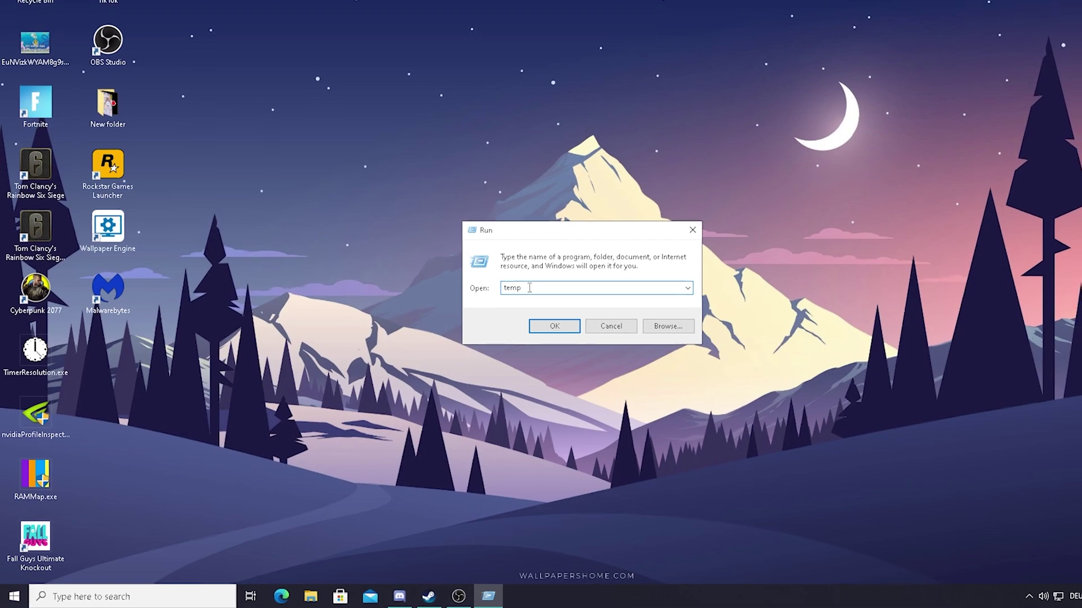
pyautogui.doubleClick(530, 288)
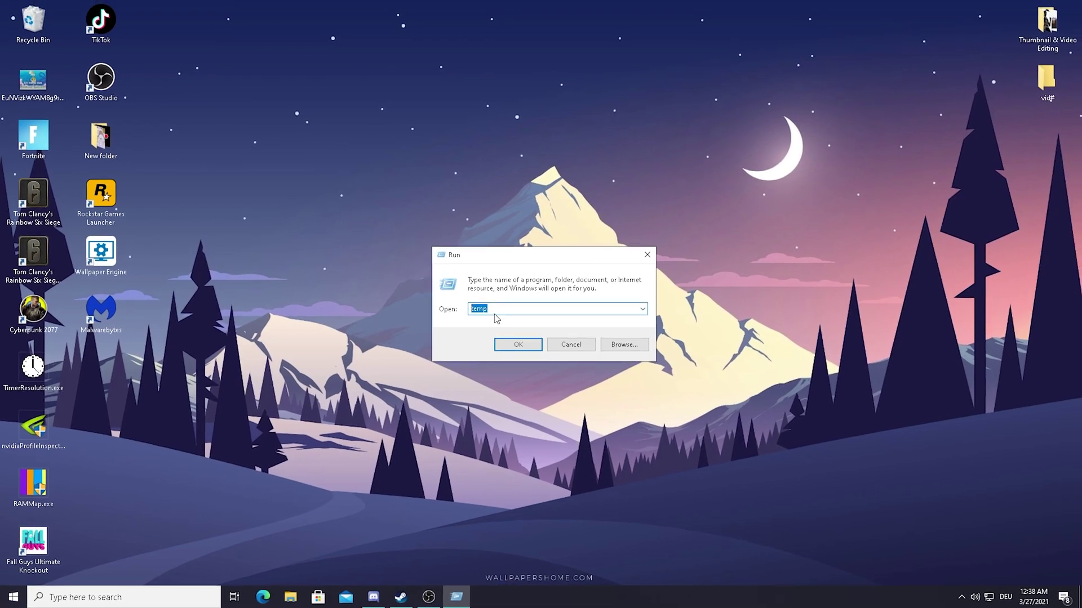
# Open C:\Windows\Temp, select all its items with Ctrl+A, and reposition the window.
pyautogui.click(518, 345)
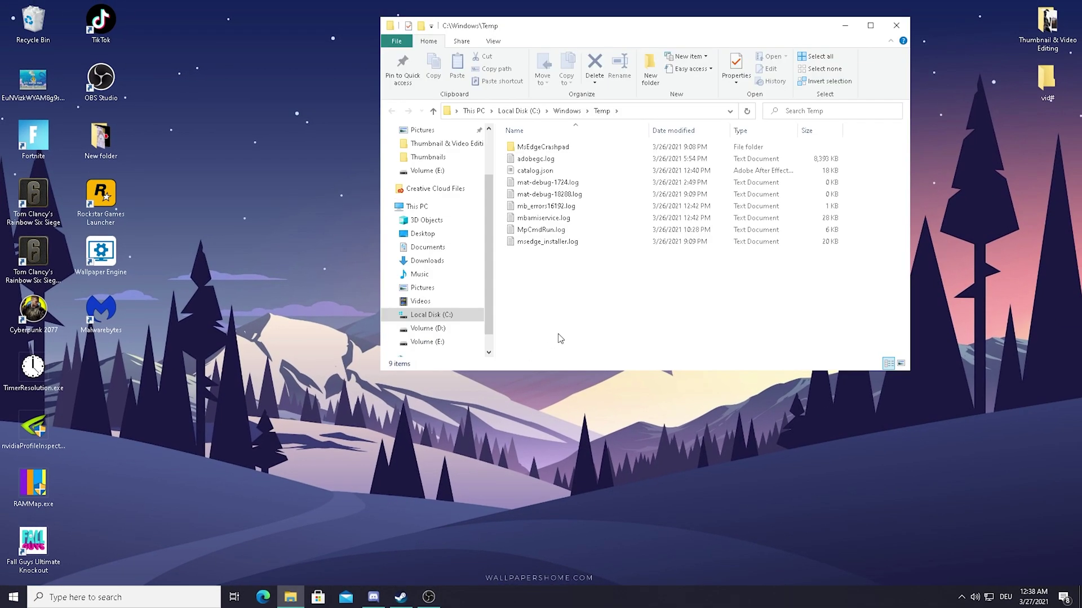
pyautogui.moveTo(602, 319); pyautogui.dragTo(509, 101)
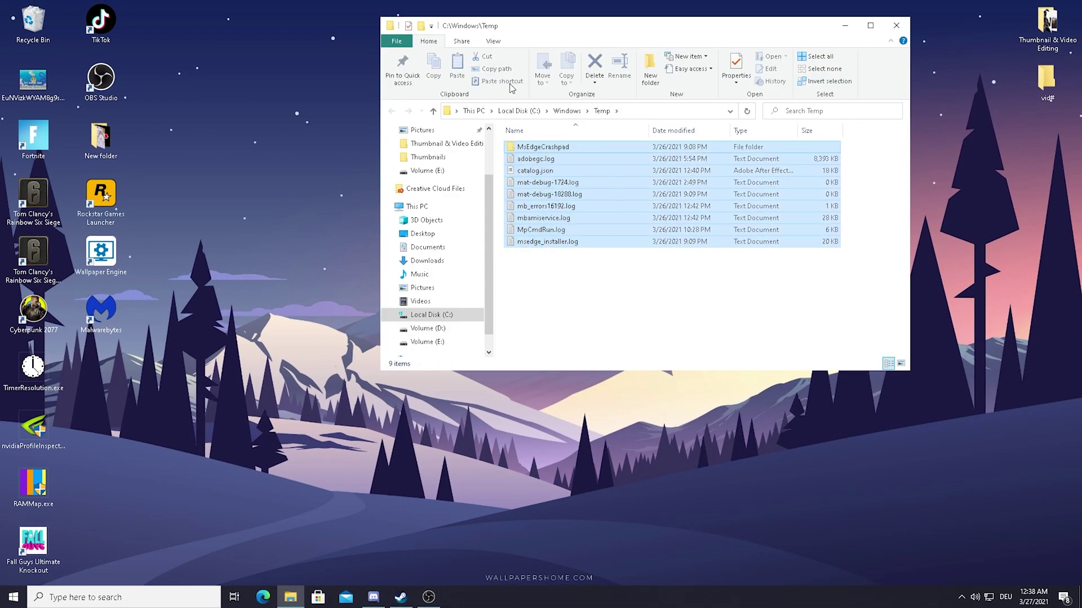
pyautogui.click(620, 278)
pyautogui.hotkey('ctrl', 'a')
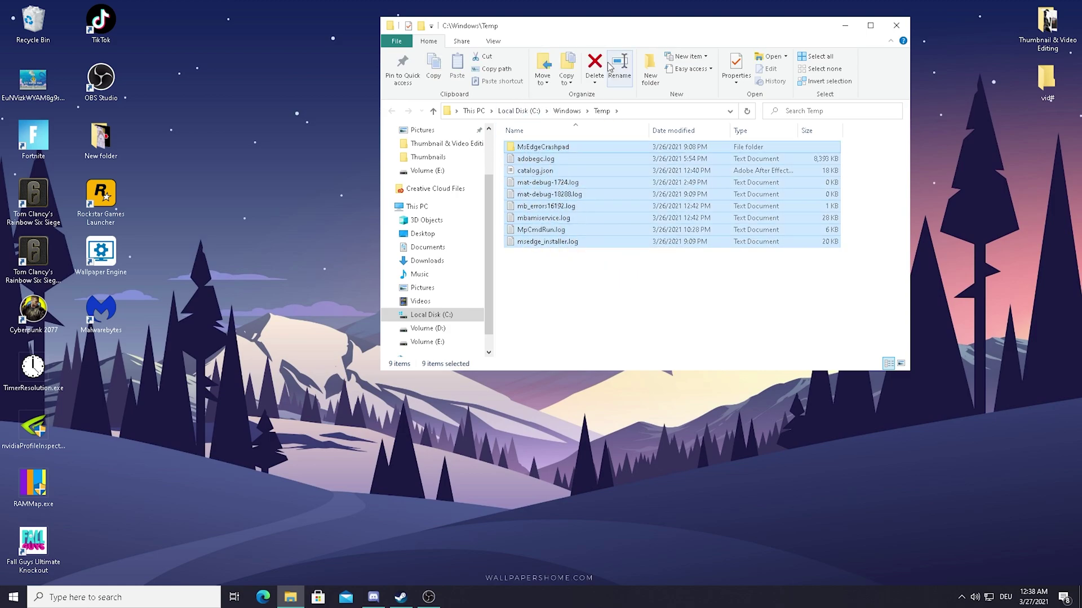
pyautogui.moveTo(611, 31); pyautogui.dragTo(529, 82)
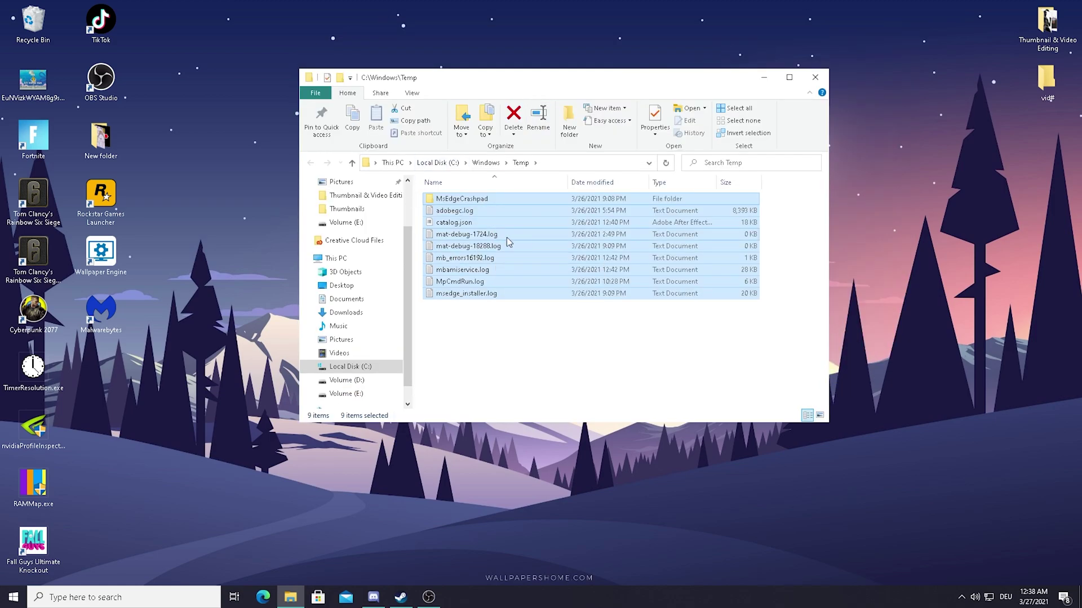
# Marquee-select all nine files in C:\Windows\Temp for deletion.
pyautogui.click(512, 351)
pyautogui.moveTo(572, 360); pyautogui.dragTo(538, 335)
pyautogui.click(536, 341)
pyautogui.moveTo(580, 349); pyautogui.dragTo(414, 137)
pyautogui.moveTo(569, 377); pyautogui.dragTo(449, 206)
pyautogui.moveTo(566, 365); pyautogui.dragTo(436, 189)
pyautogui.moveTo(521, 342); pyautogui.dragTo(437, 187)
pyautogui.click(497, 328)
pyautogui.moveTo(504, 338); pyautogui.dragTo(425, 189)
pyautogui.click(477, 313)
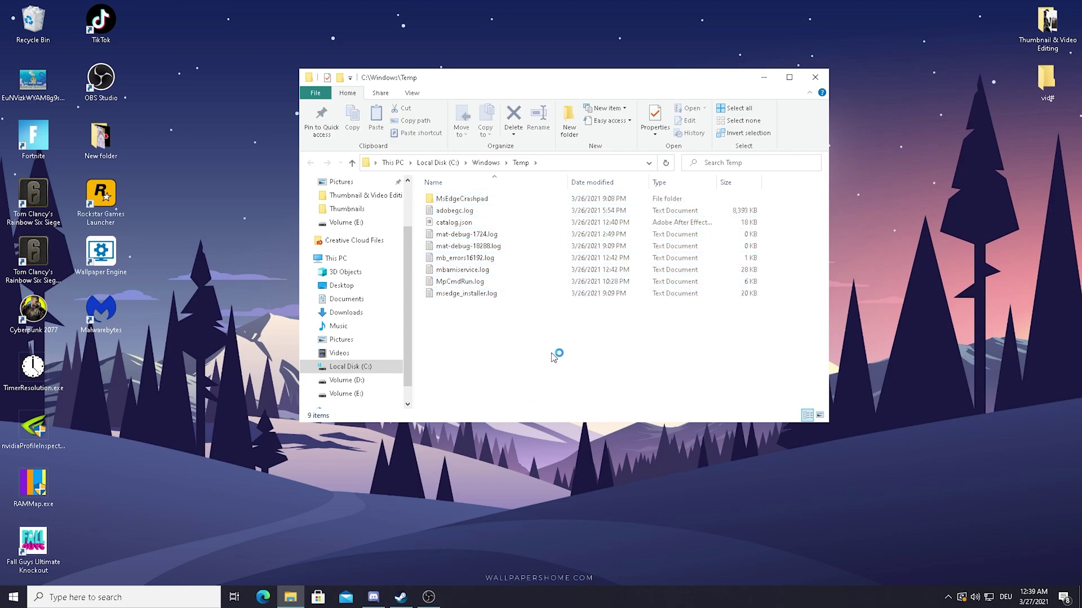
pyautogui.moveTo(556, 355); pyautogui.dragTo(429, 191)
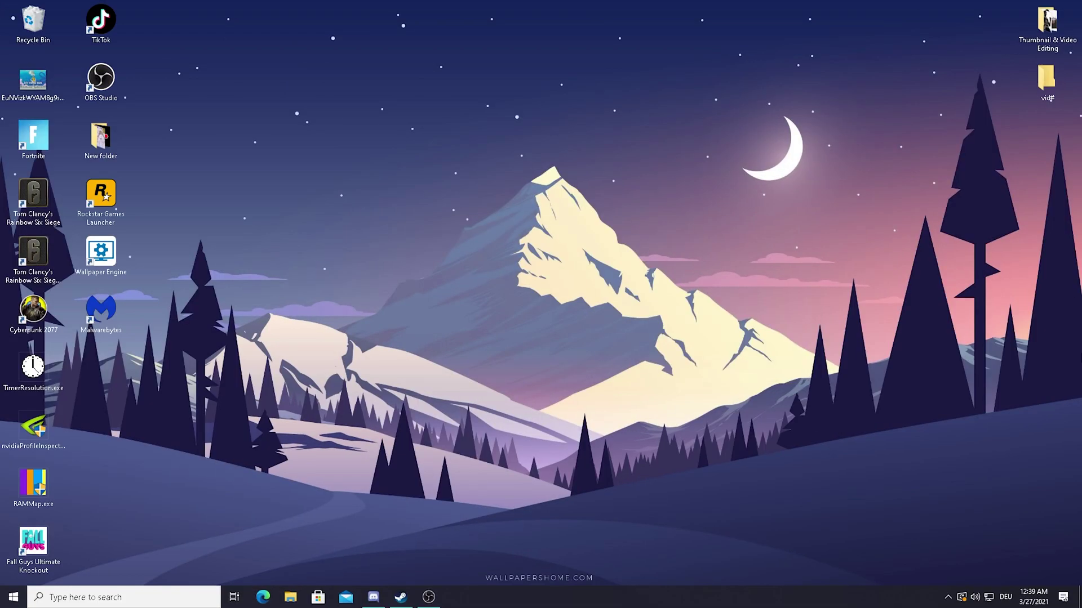
# Launch Malwarebytes and dismiss the 'Premium trial has expired' notice.
pyautogui.click(104, 313)
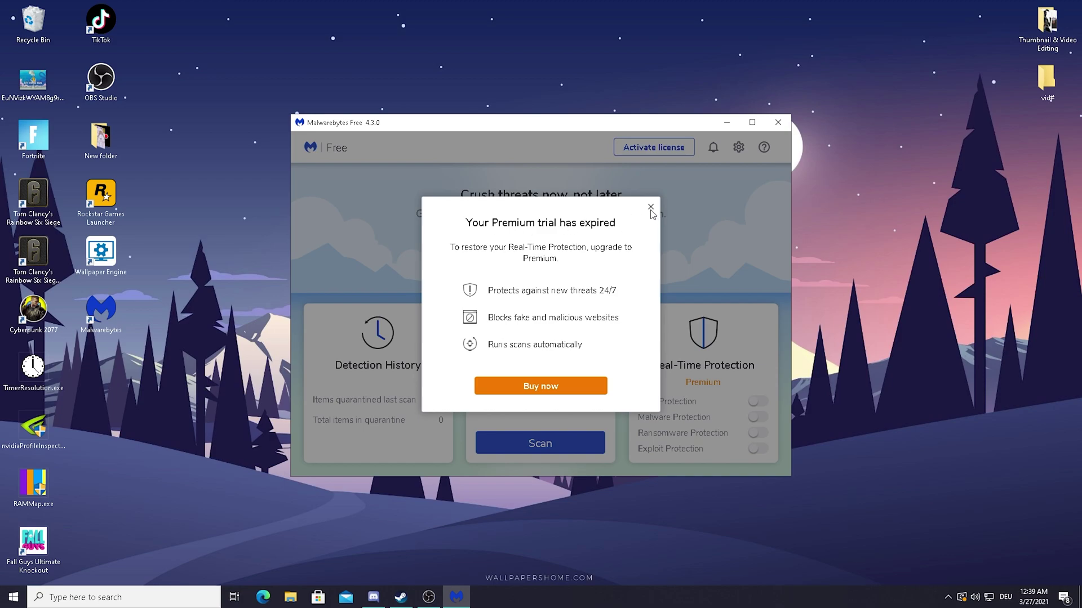
pyautogui.click(650, 207)
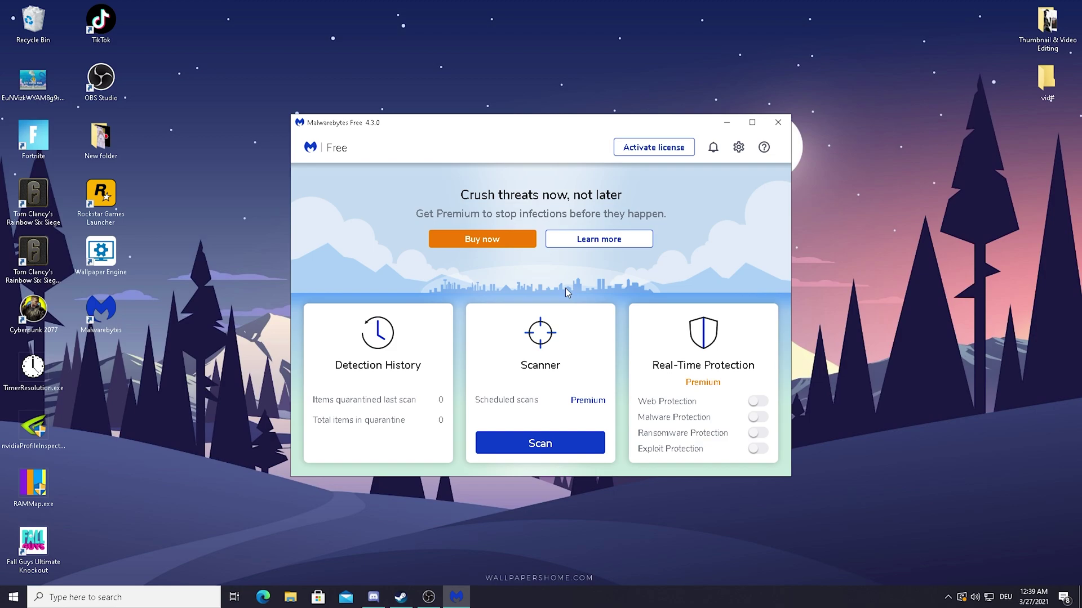
# Run a Malwarebytes threat scan and watch its progress, reaching 0 detections.
pyautogui.click(539, 444)
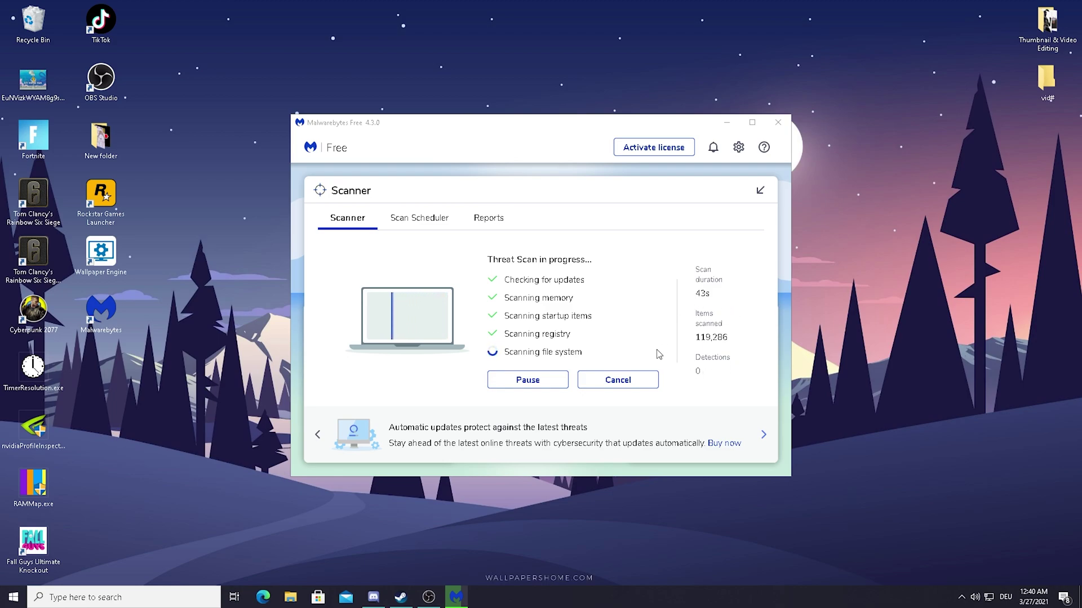
pyautogui.click(759, 192)
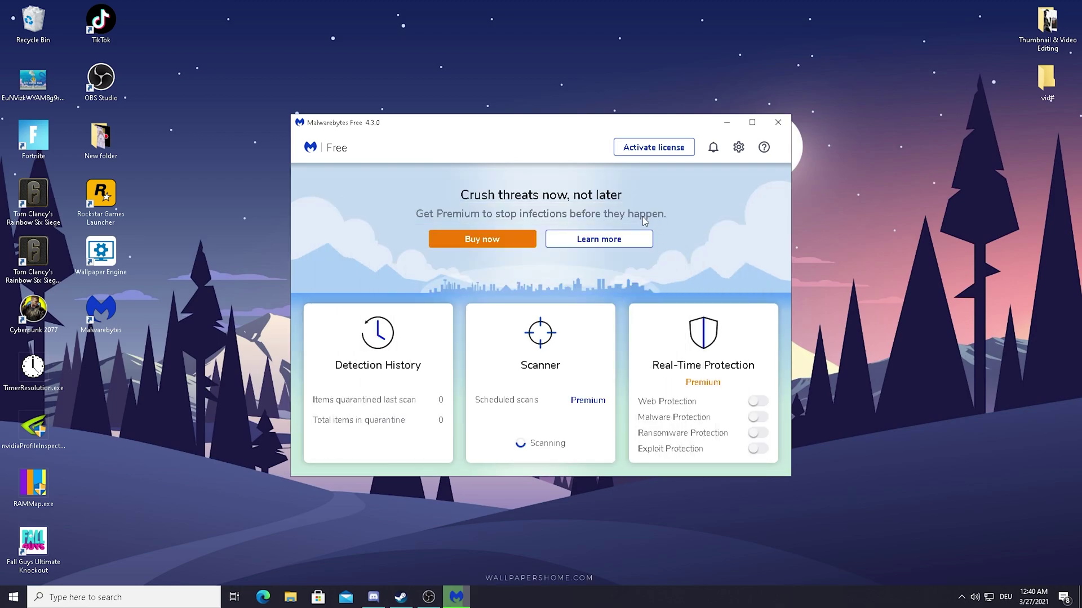
pyautogui.click(543, 438)
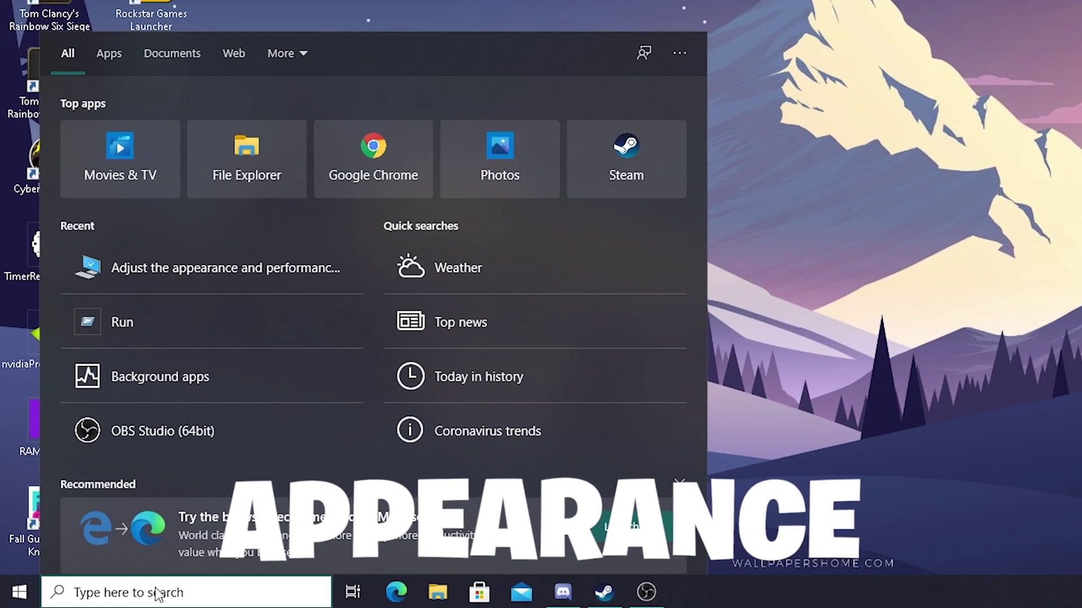
# Search 'appear' and open 'Adjust the appearance and performance of Windows'.
pyautogui.write('appear')
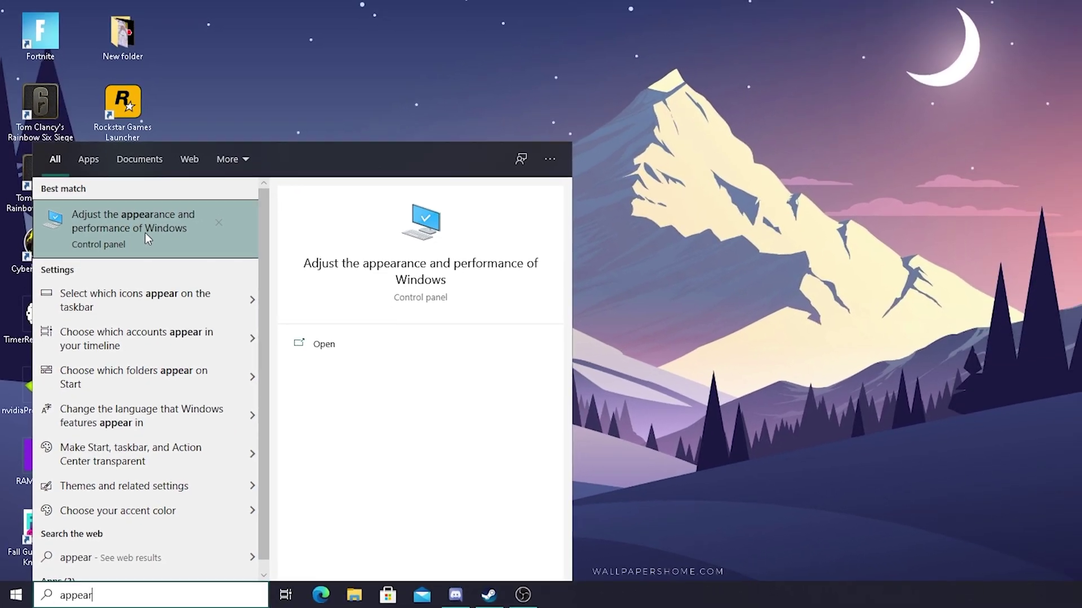
pyautogui.click(144, 232)
# Reposition the Performance Options window near the centre of the screen.
pyautogui.moveTo(260, 25); pyautogui.dragTo(641, 37)
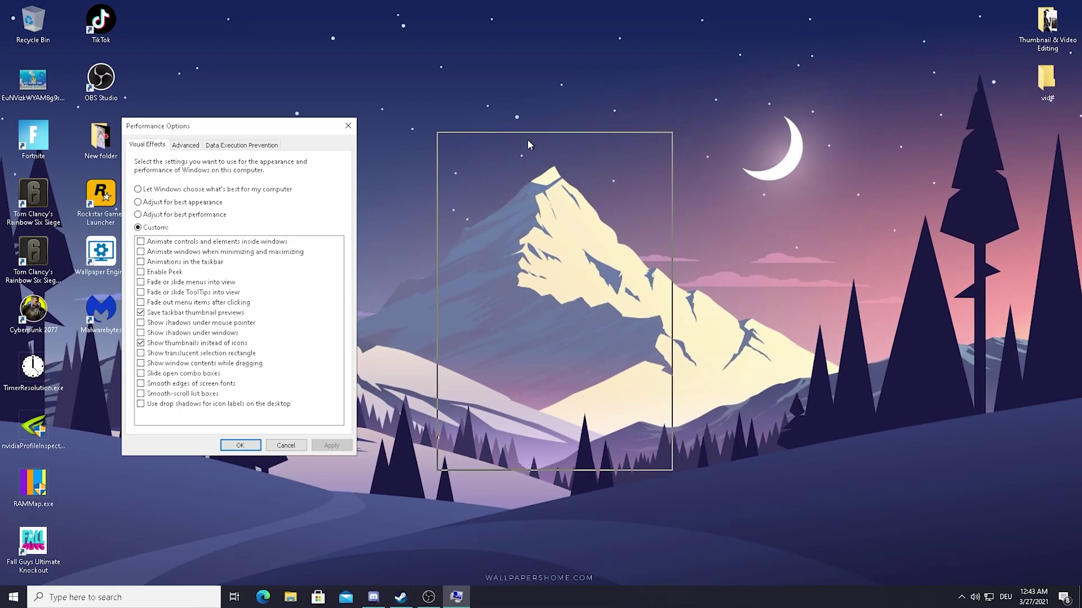
pyautogui.moveTo(528, 140); pyautogui.dragTo(525, 139)
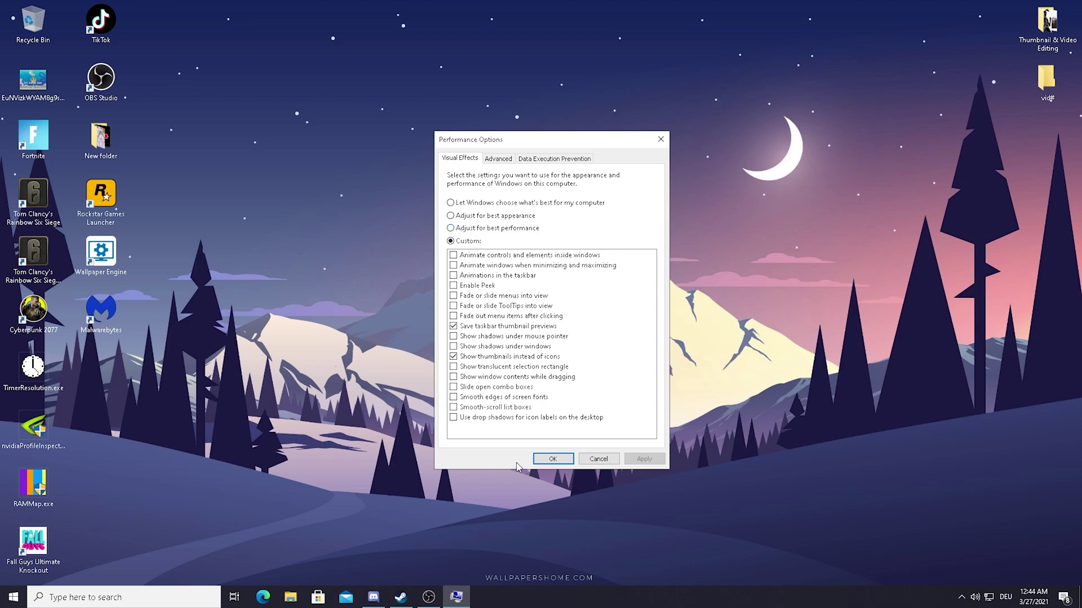
pyautogui.moveTo(540, 141); pyautogui.dragTo(473, 125)
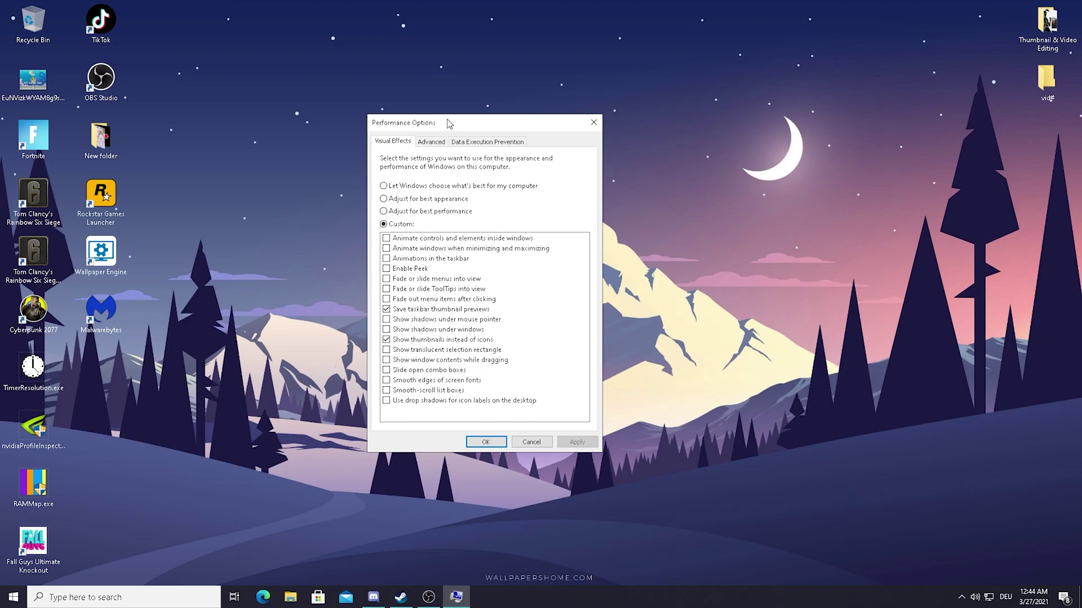
pyautogui.moveTo(421, 125); pyautogui.dragTo(503, 135)
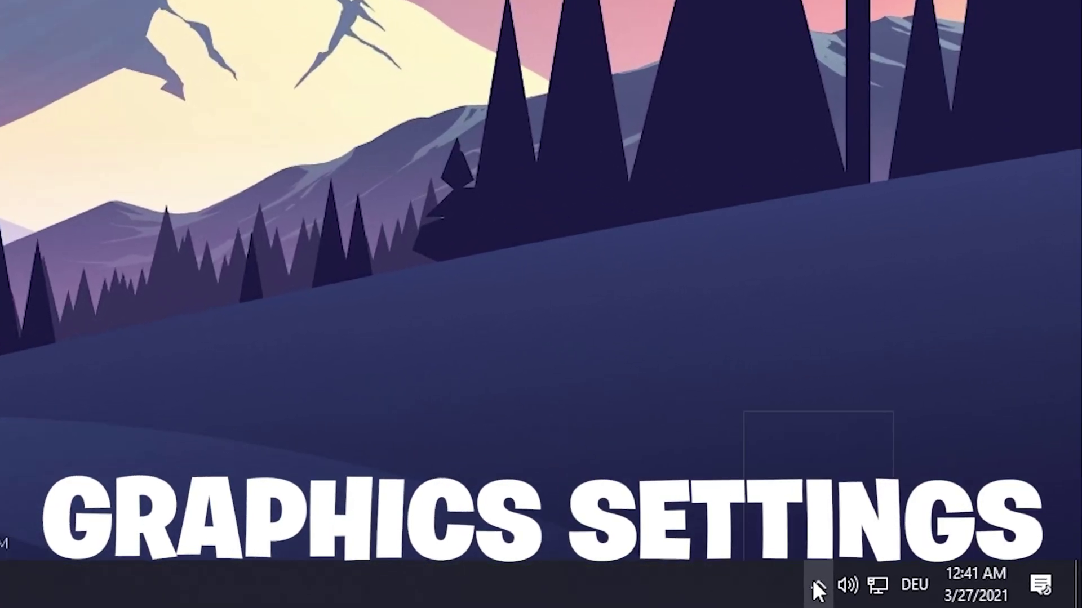
# Launch the NVIDIA Control Panel from its icon in the hidden tray area.
pyautogui.click(961, 596)
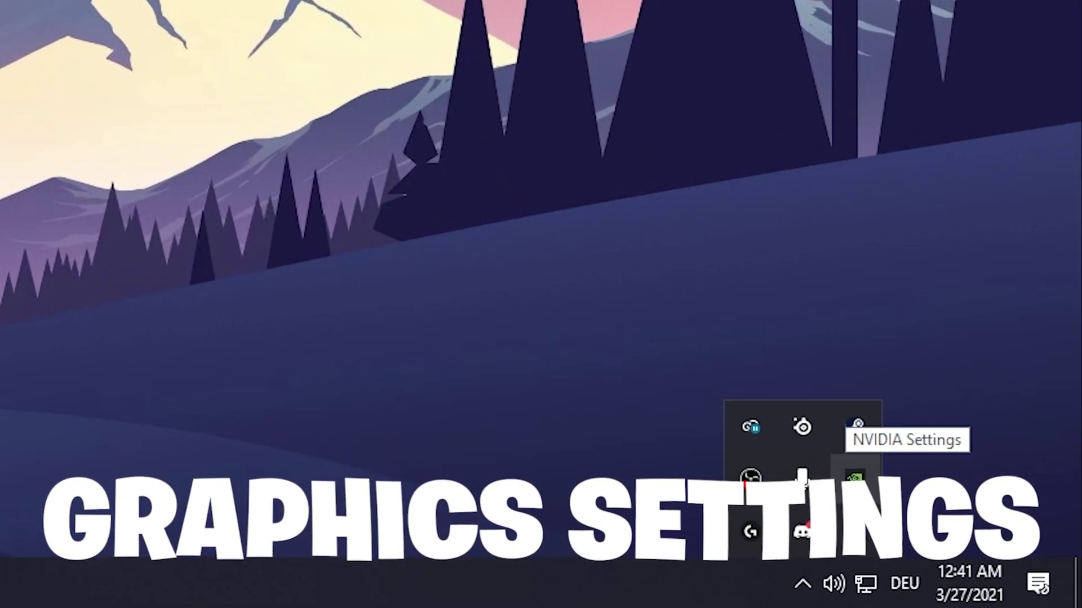
pyautogui.rightClick(856, 478)
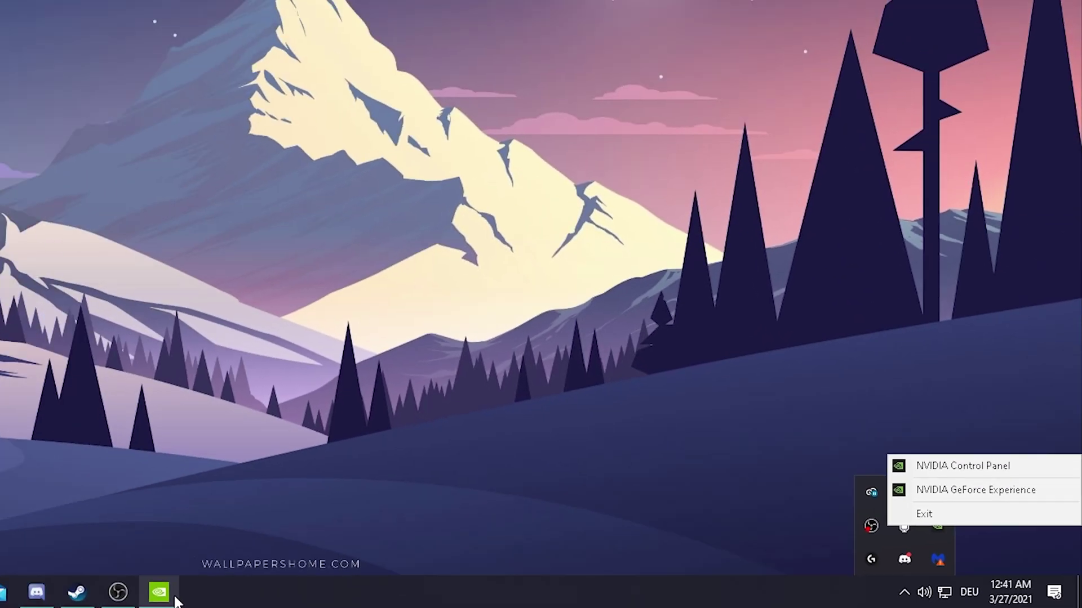
pyautogui.click(809, 383)
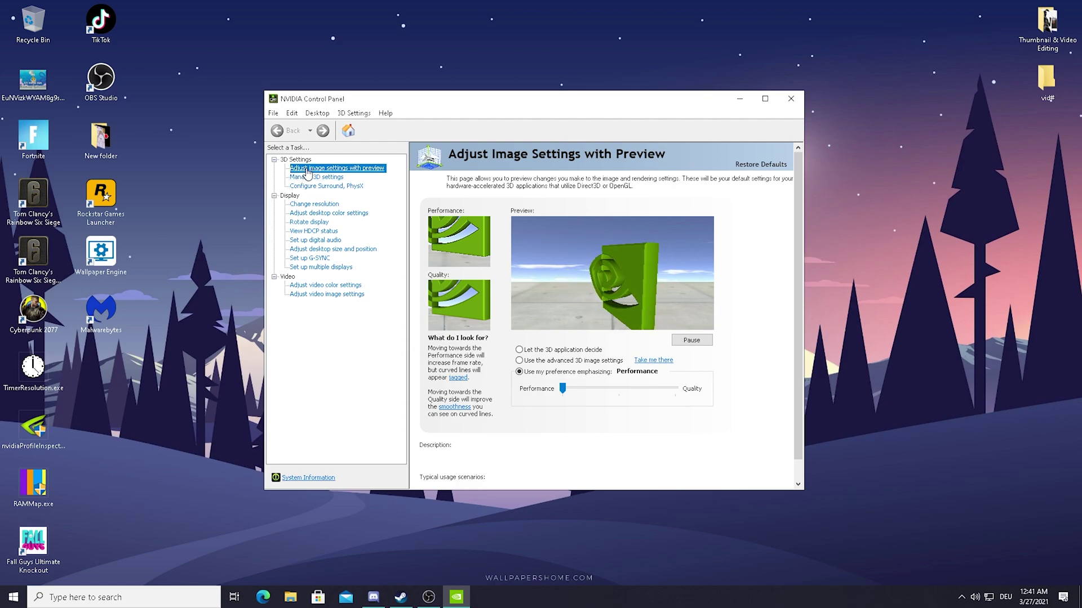
# Set a custom image preference pushed fully to Performance, then go to Manage 3D Settings.
pyautogui.click(532, 361)
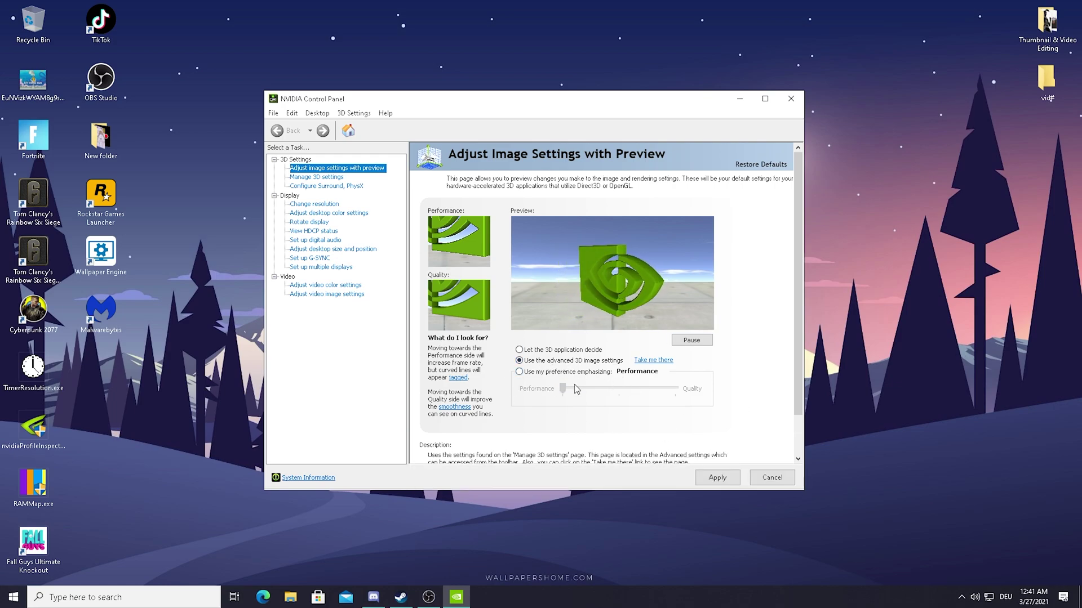
pyautogui.click(535, 373)
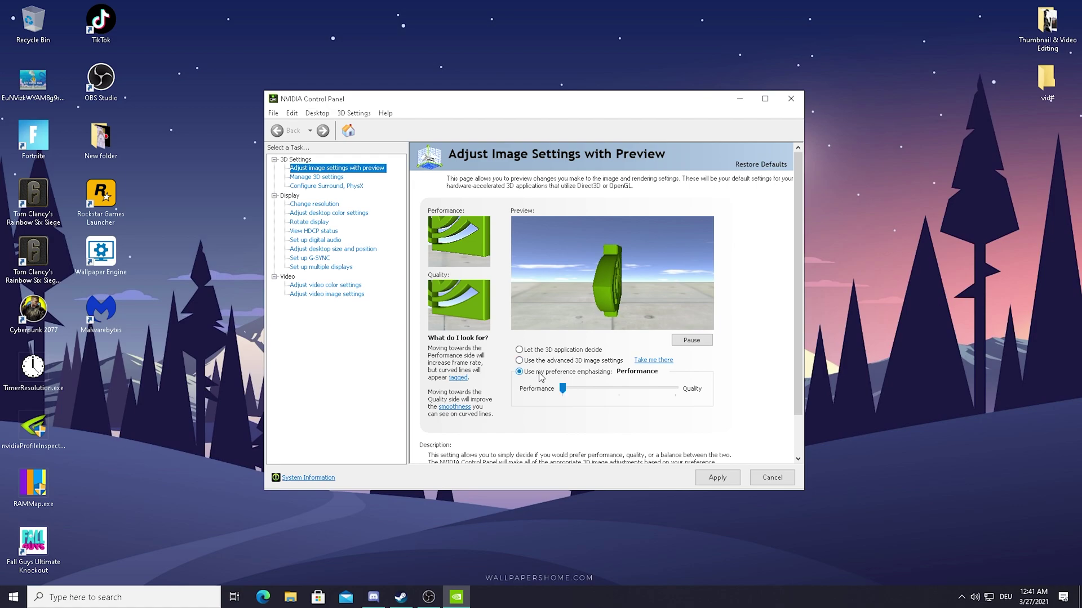
pyautogui.click(620, 390)
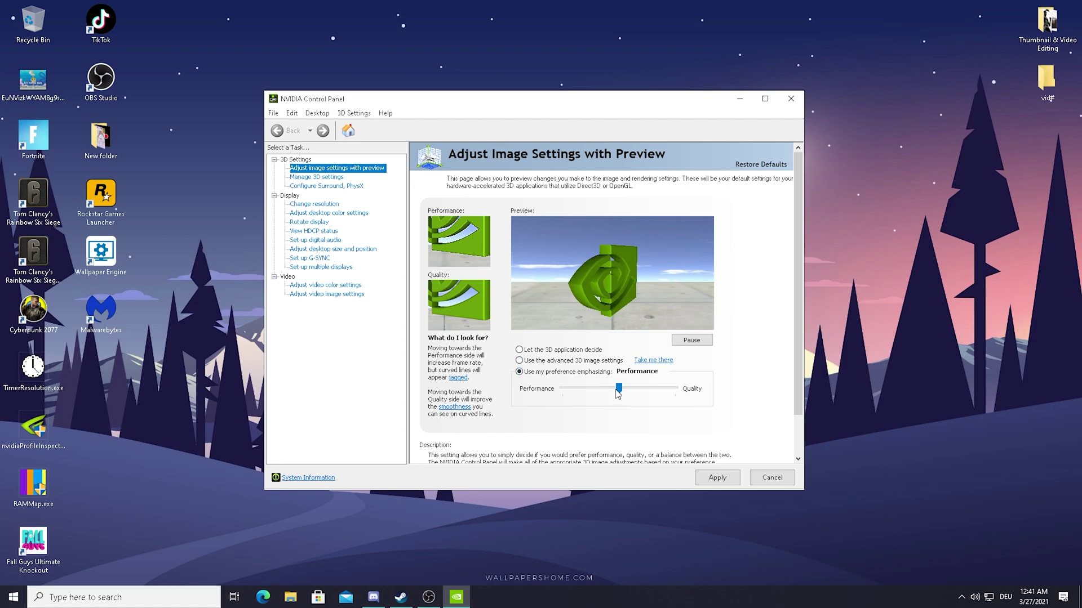
pyautogui.click(563, 389)
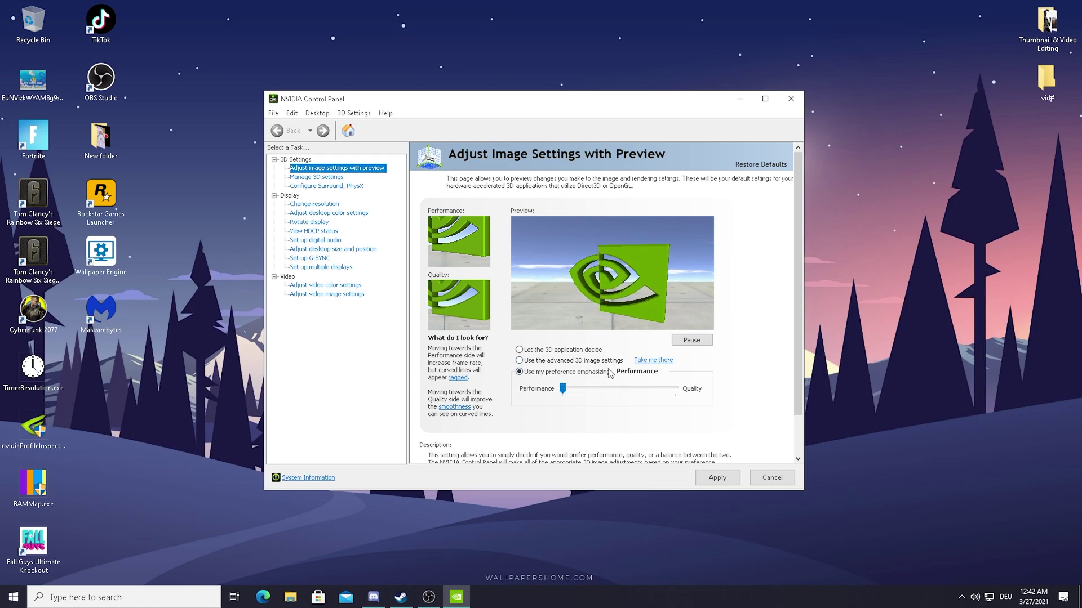
pyautogui.click(337, 179)
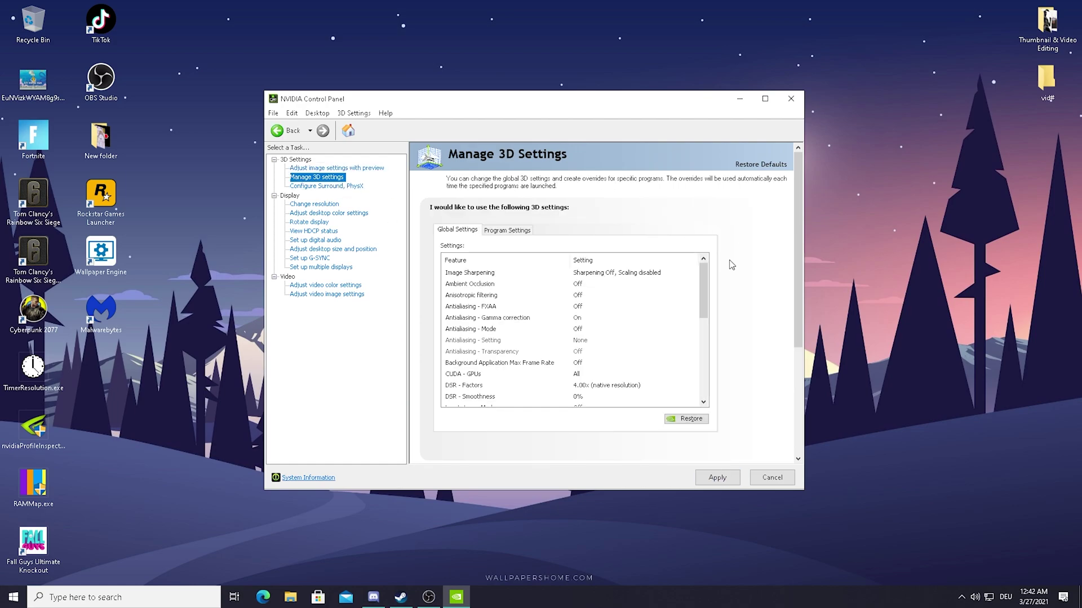
# Scroll through the Global Settings feature list, then go back to Adjust Image Settings with Preview.
pyautogui.moveTo(704, 280); pyautogui.dragTo(696, 333)
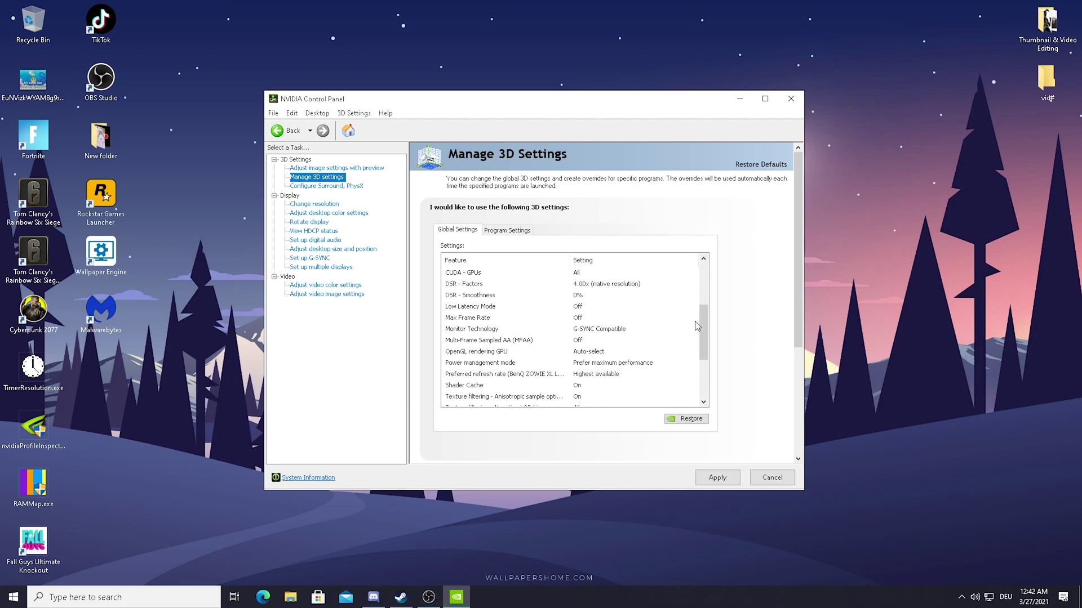
pyautogui.moveTo(703, 326); pyautogui.dragTo(716, 236)
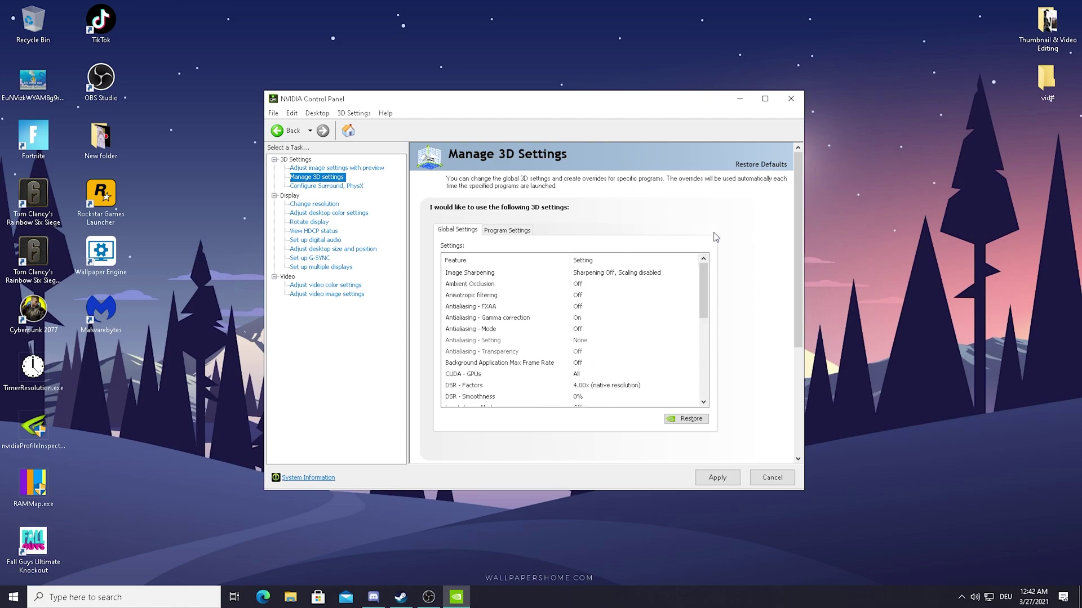
pyautogui.click(311, 168)
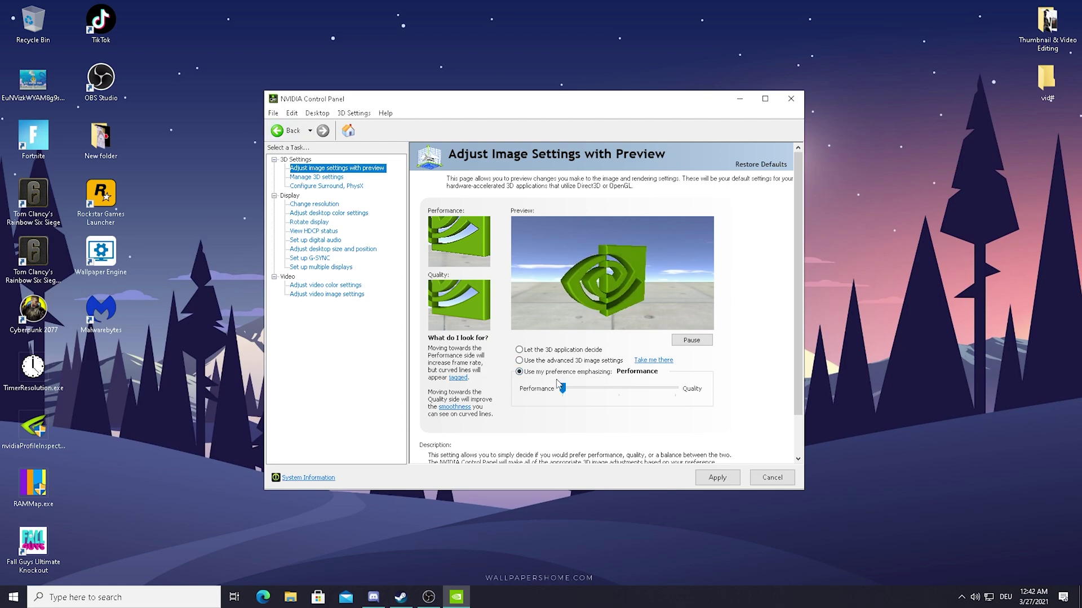
# Apply the custom image setting emphasizing Performance.
pyautogui.click(717, 479)
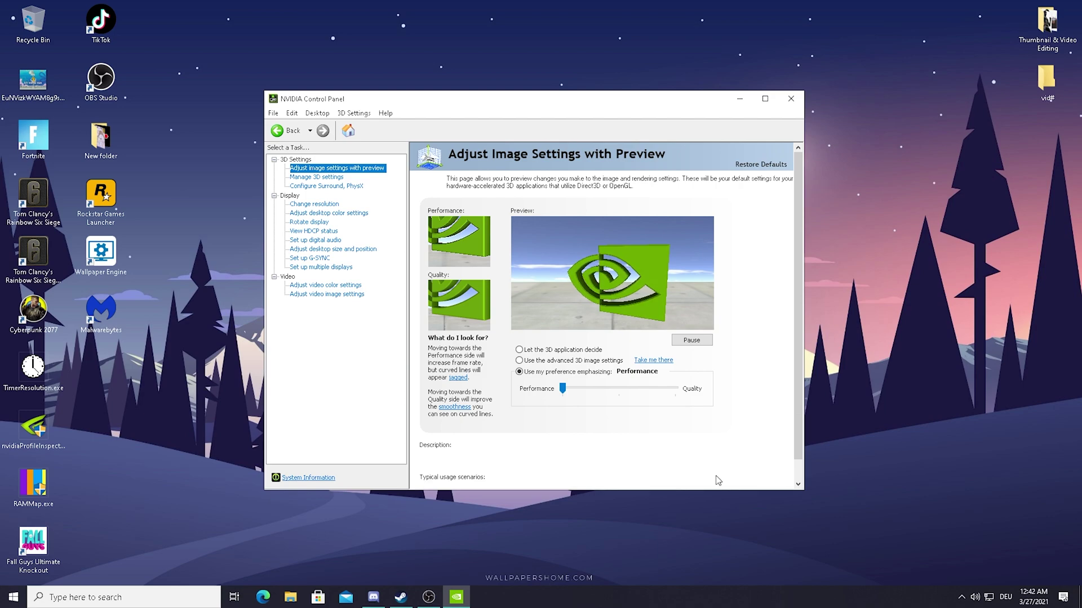